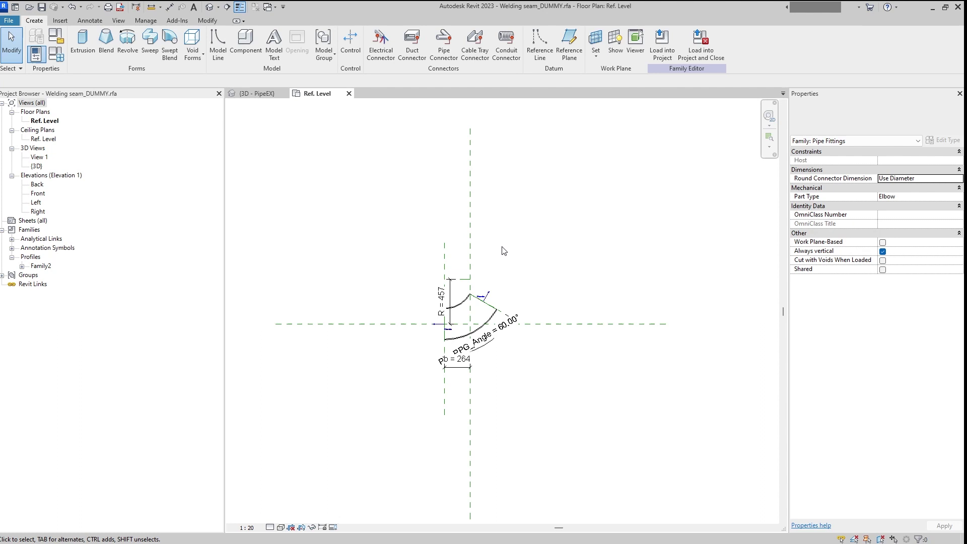
Delete the elbow arcs with their reference planes and dimensions from the Ref. Level plan, keeping the two main centre planes.
left_click_drag(408, 194, 535, 439)
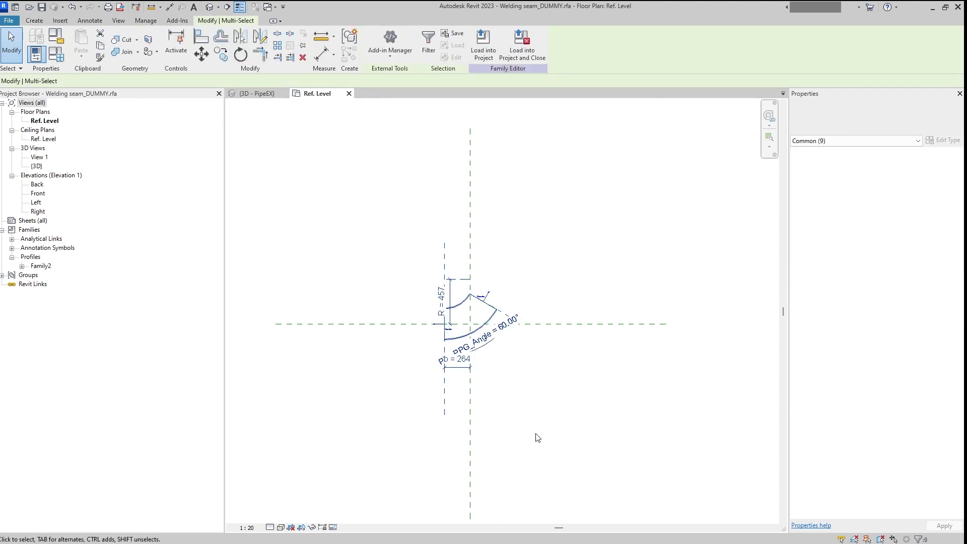
key("Delete")
double_click(38, 194)
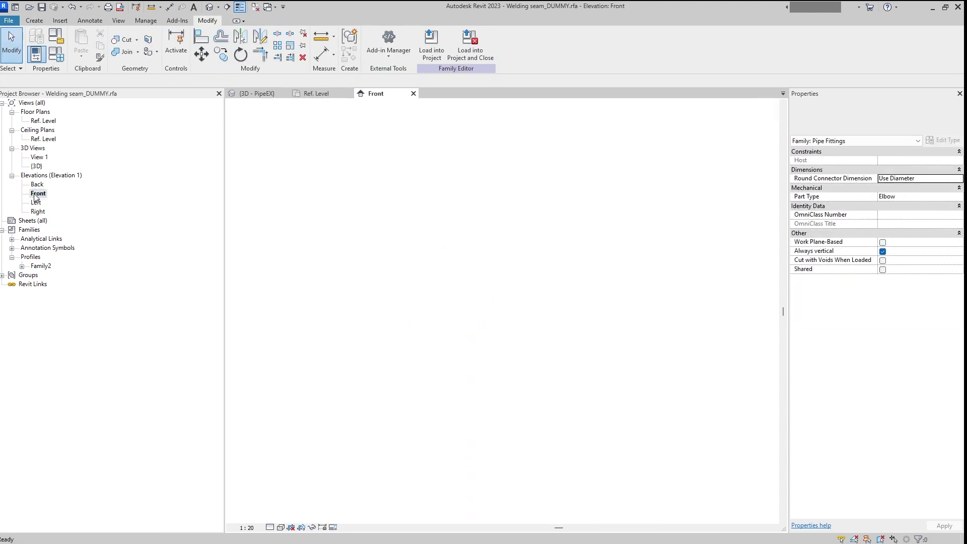
double_click(42, 121)
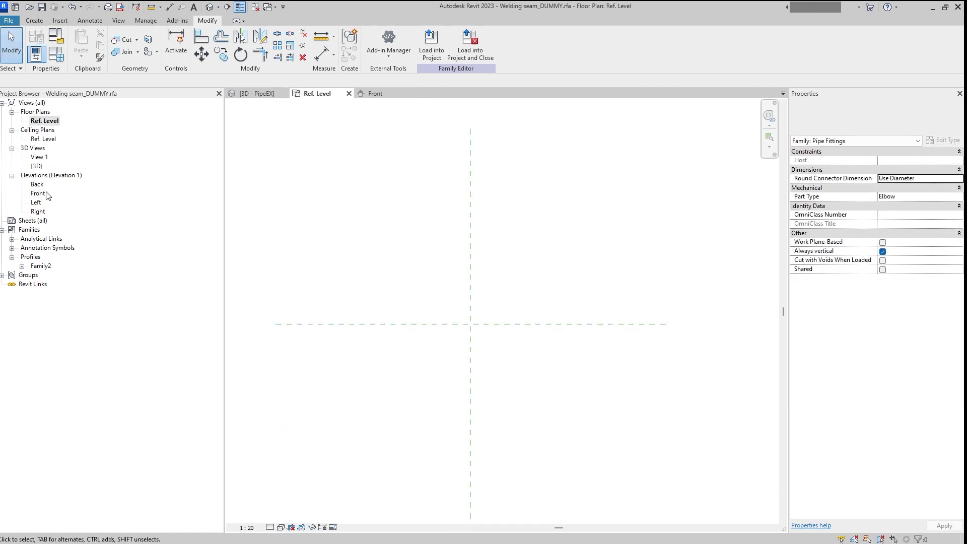
Open the Left elevation and close the inactive views of the welding seam family.
double_click(36, 202)
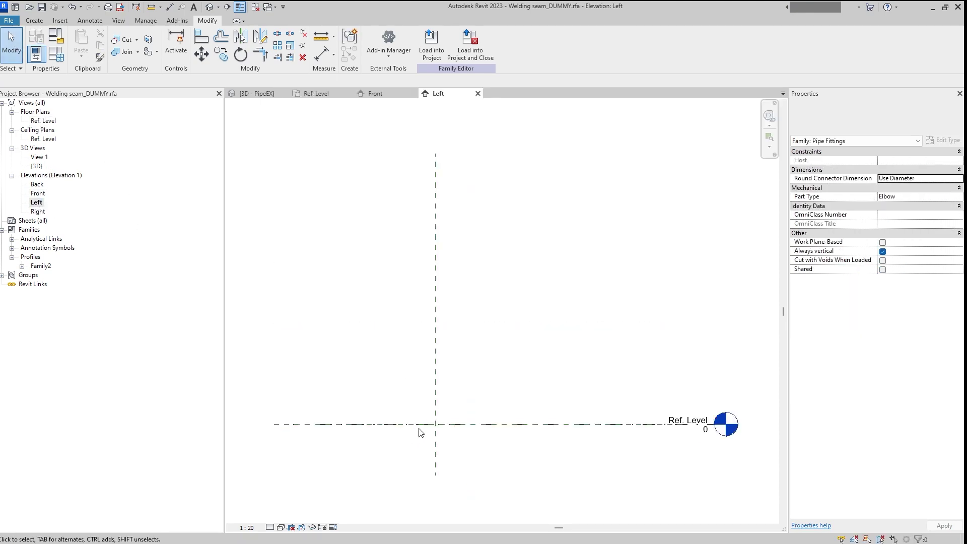
scroll(404, 444, "up", 2)
middle_click_drag(447, 439, 456, 399)
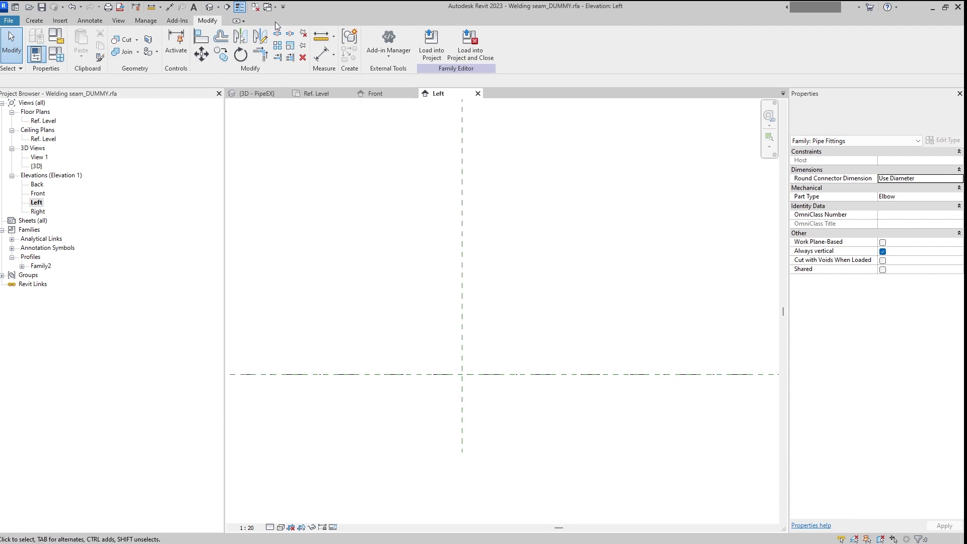
left_click(256, 7)
scroll(379, 198, "down", 1)
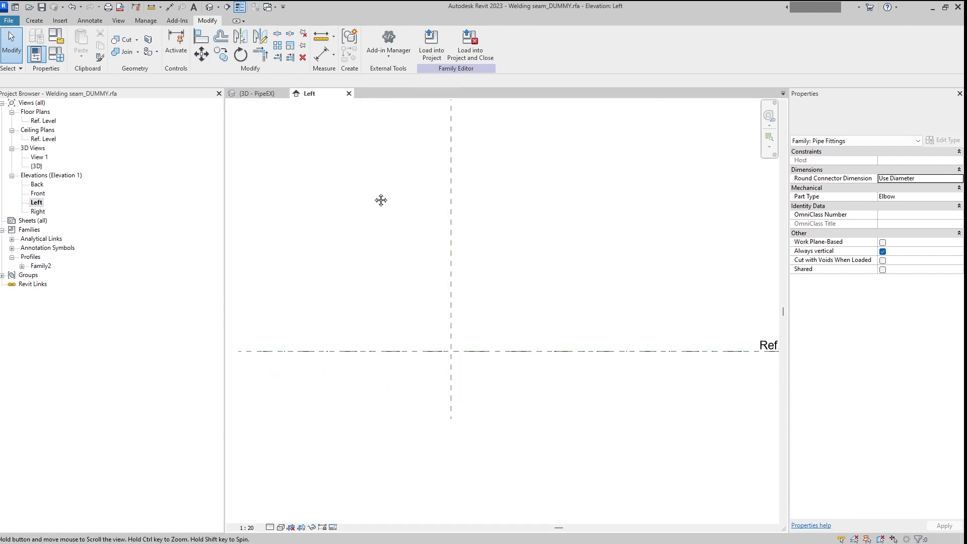
scroll(406, 259, "up", 1)
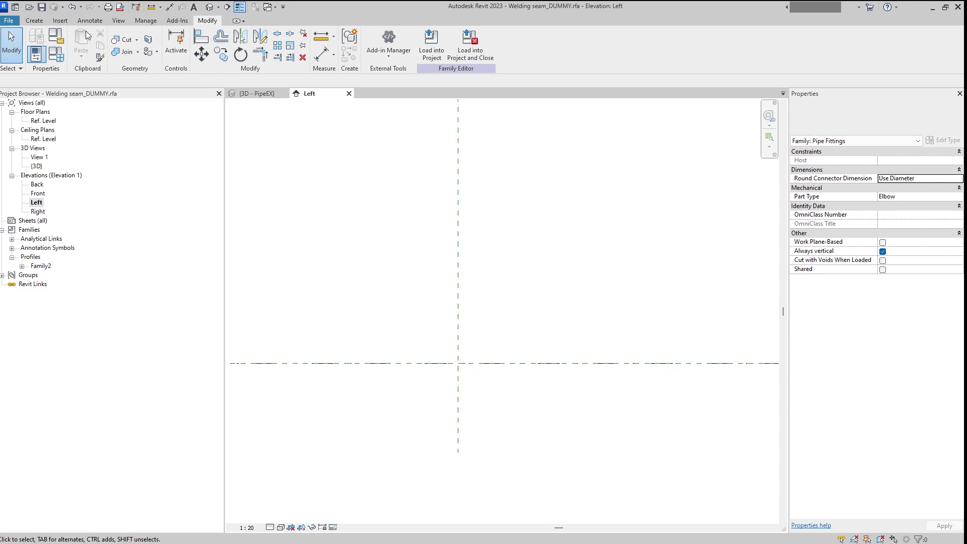
Create a new family from the metric profile template in the English templates folder.
left_click(3, 21)
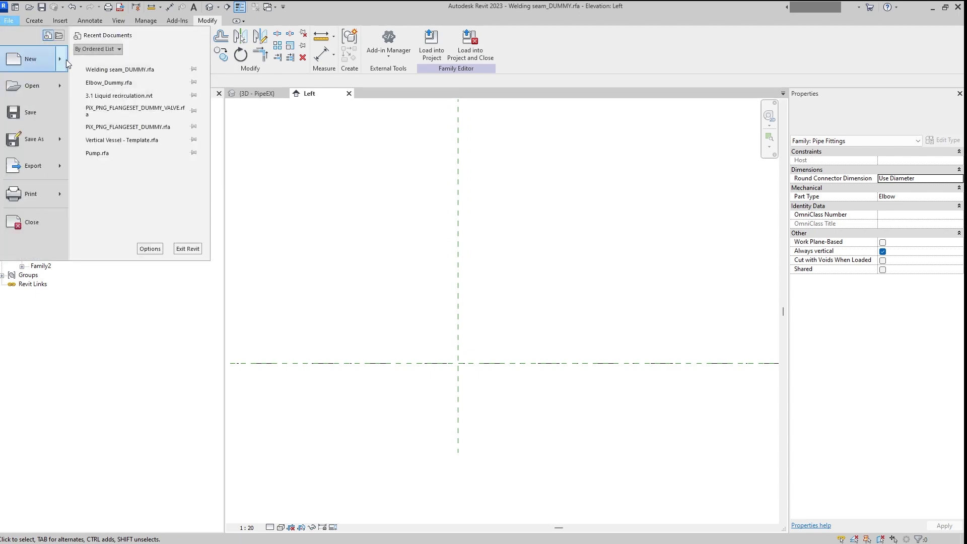
mouse_move(64, 60)
left_click(105, 91)
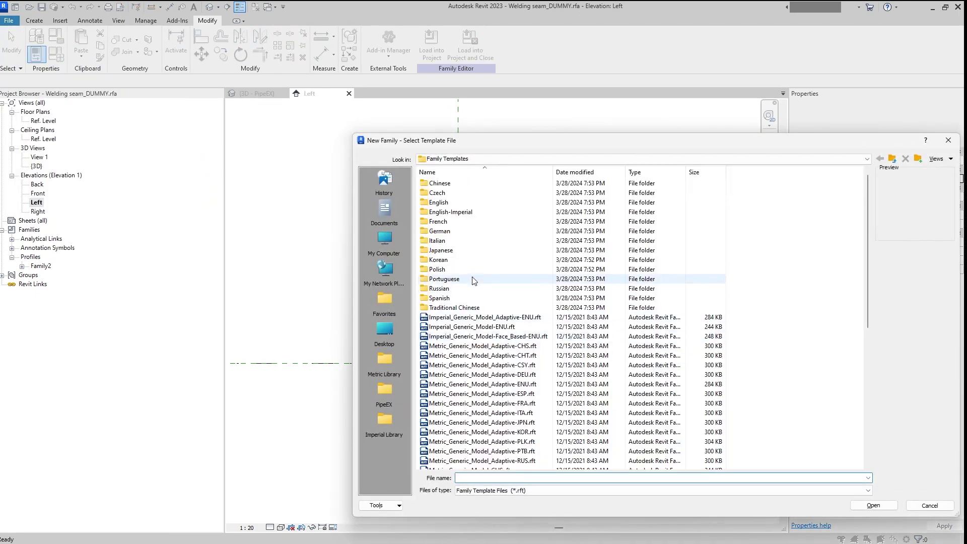
double_click(439, 202)
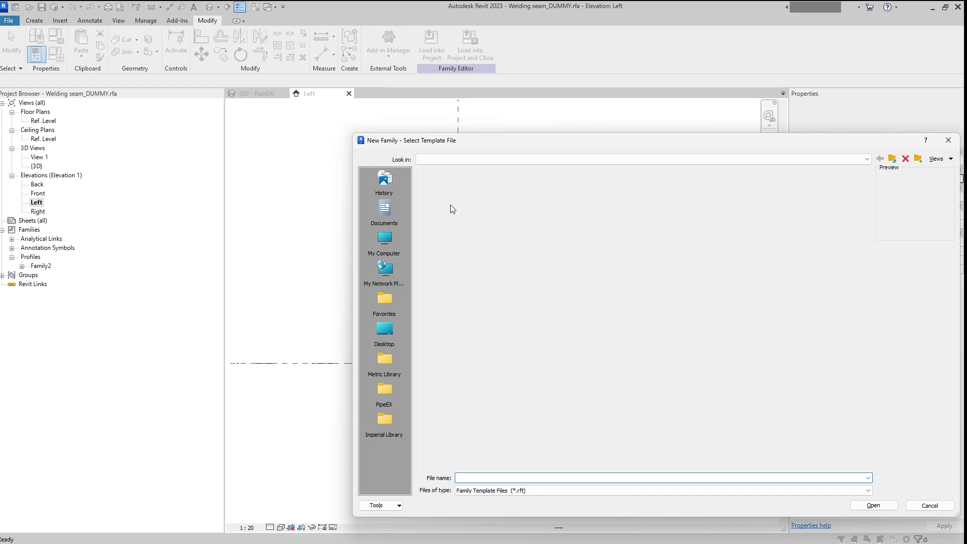
scroll(492, 293, "down", 1)
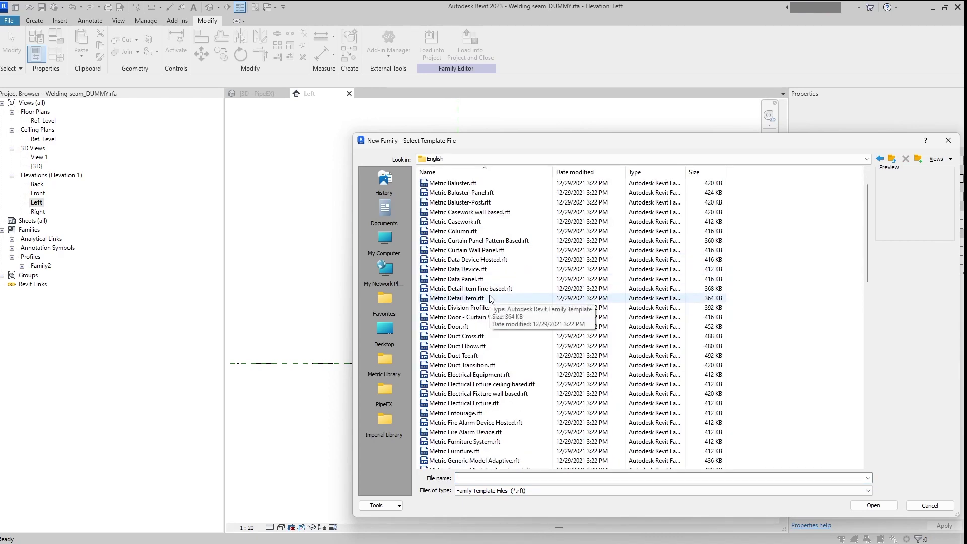
scroll(487, 359, "down", 7)
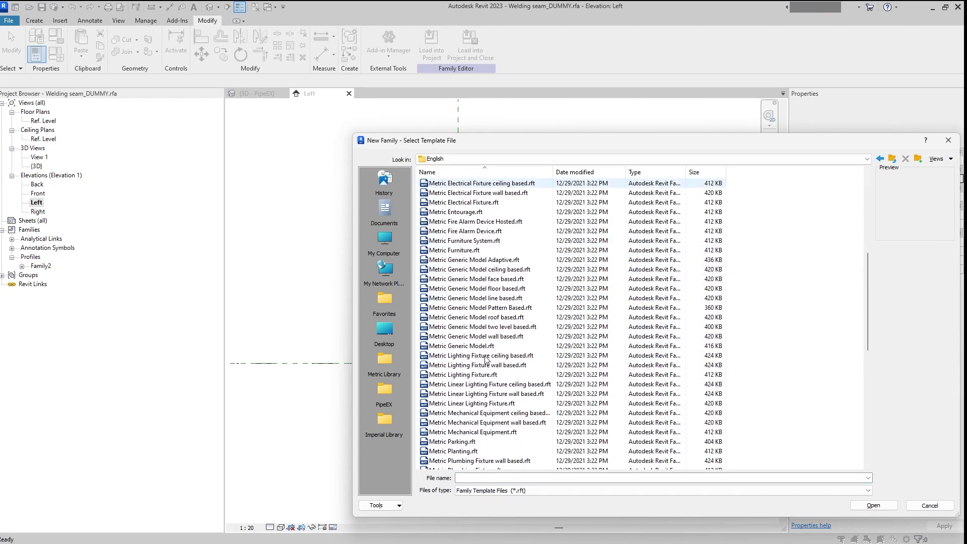
scroll(487, 359, "down", 3)
double_click(475, 400)
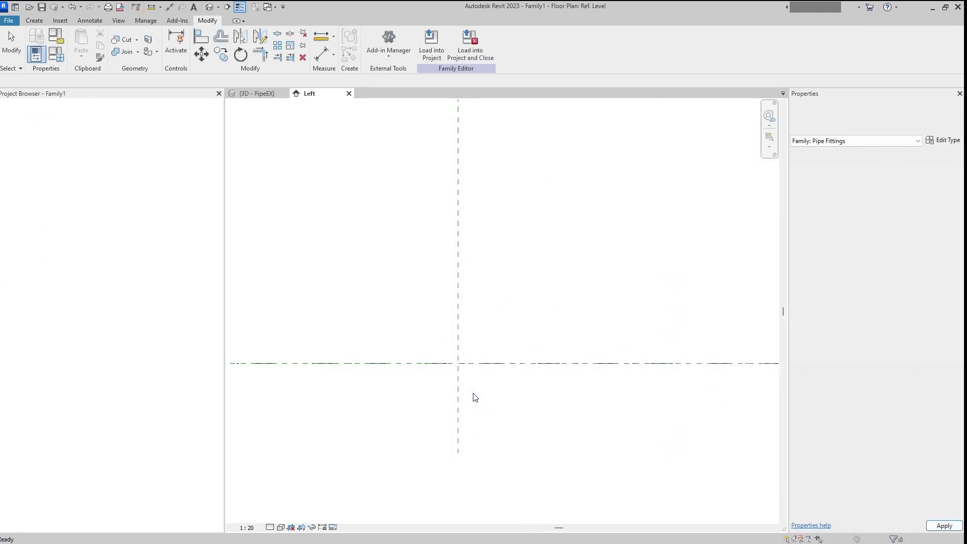
Draw two horizontal reference planes, about 52 mm below and 55 mm above the horizontal centre plane.
left_click(362, 43)
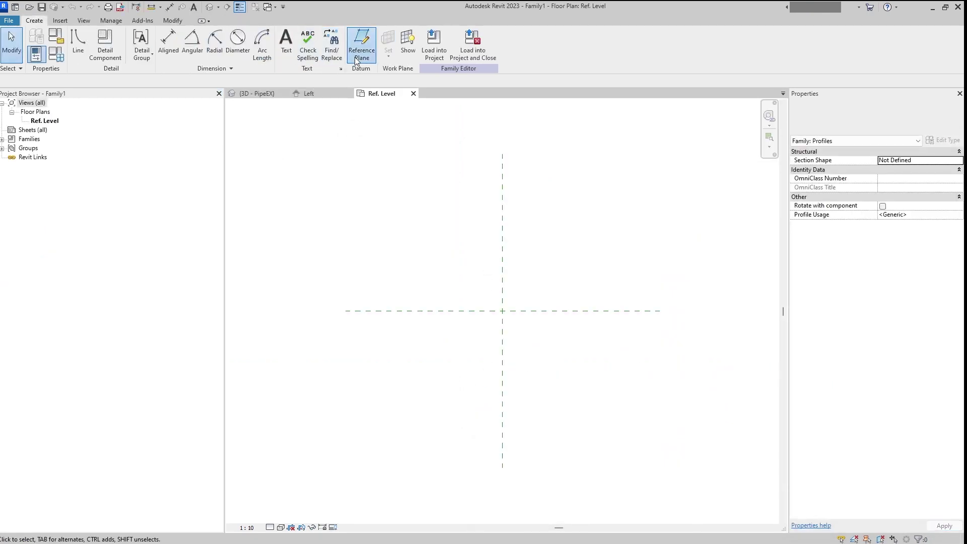
scroll(504, 282, "up", 3)
middle_click_drag(533, 283, 555, 295)
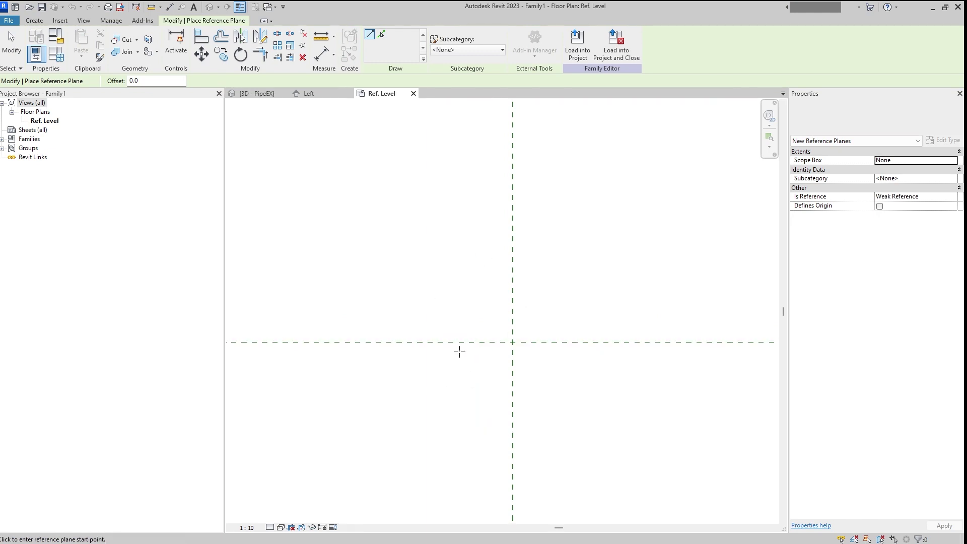
left_click(432, 385)
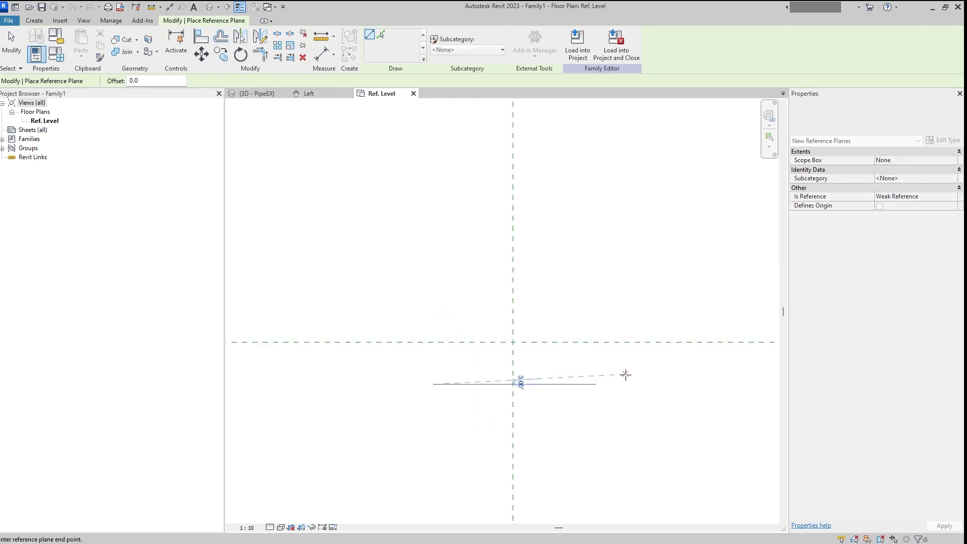
left_click(586, 385)
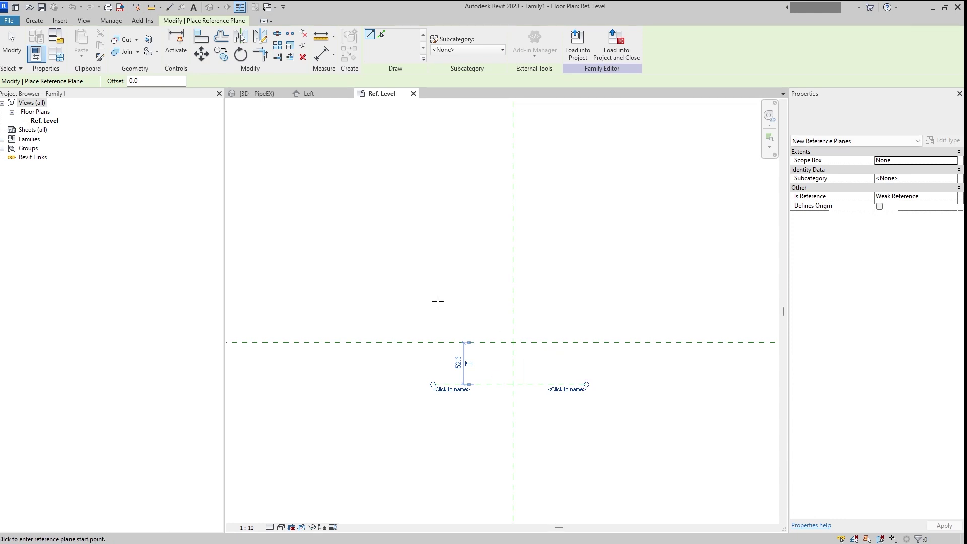
left_click(432, 298)
left_click(586, 298)
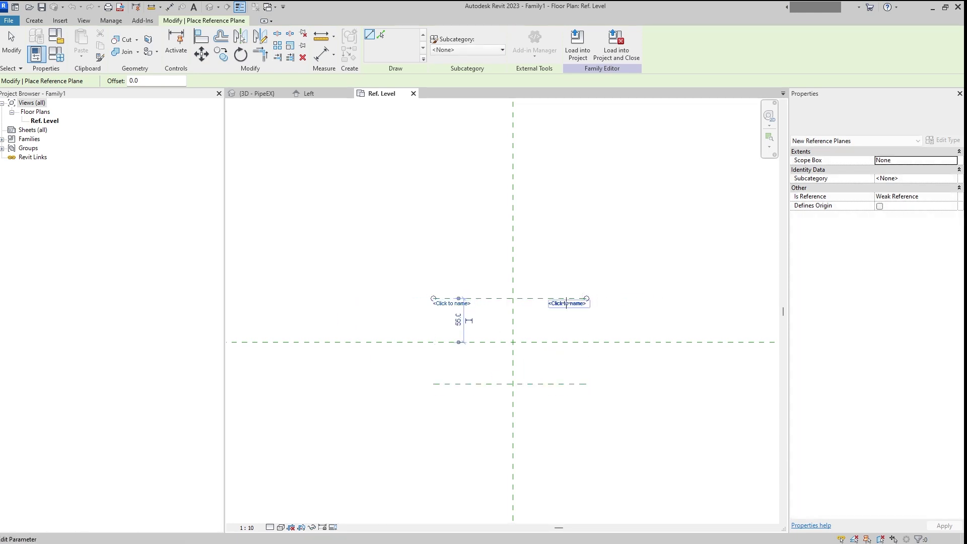
Draw two vertical reference planes either side of the vertical centre plane, about 74 mm to its left and 75 mm to its right.
scroll(440, 296, "down", 2)
left_click(450, 277)
left_click(450, 384)
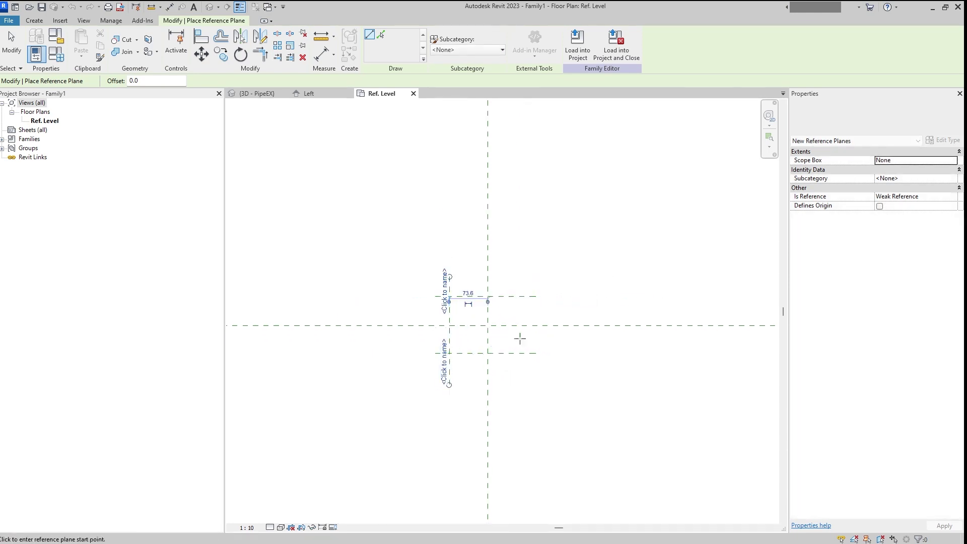
left_click(528, 277)
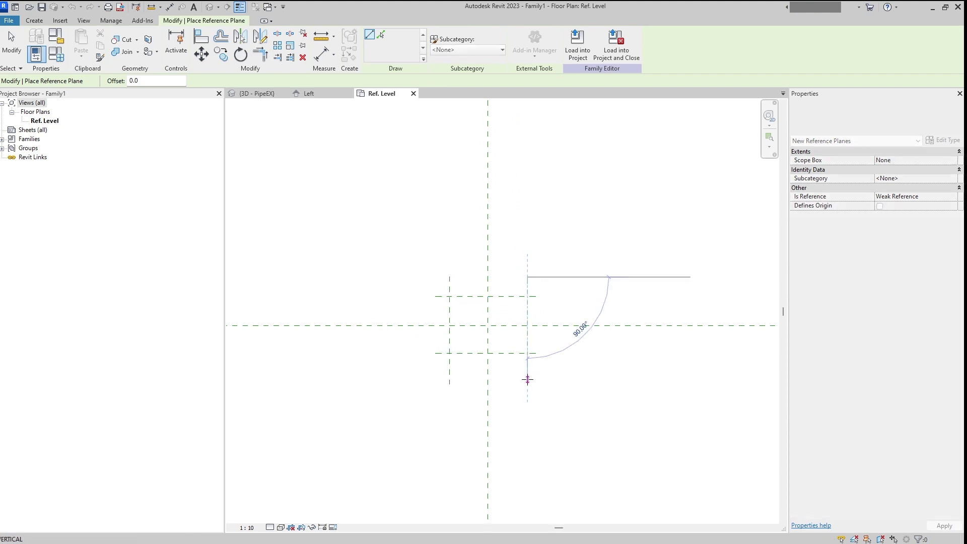
left_click(527, 384)
key("Escape")
key("Escape")
Add an aligned dimension across the three horizontal reference planes and make its segments equal.
left_click(60, 21)
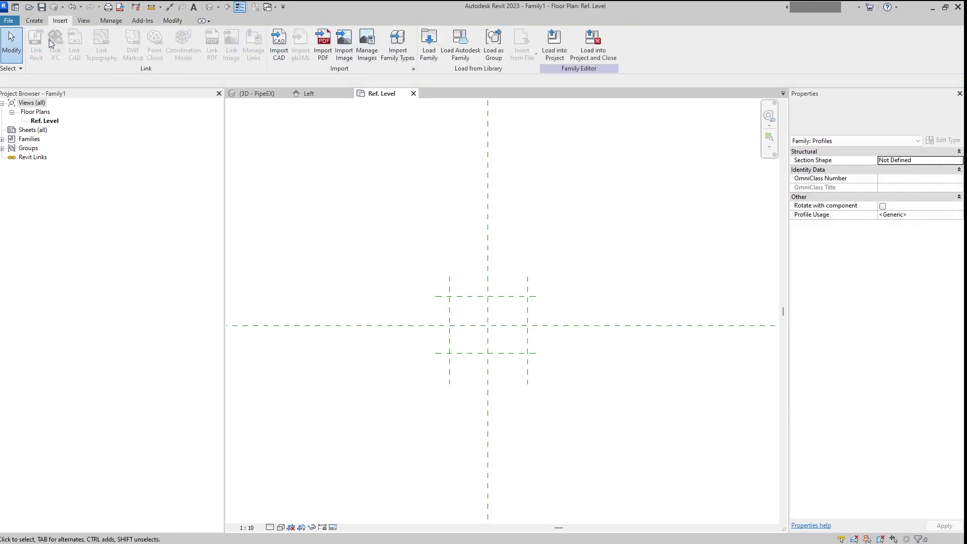
scroll(55, 29, "up", 1)
left_click(168, 40)
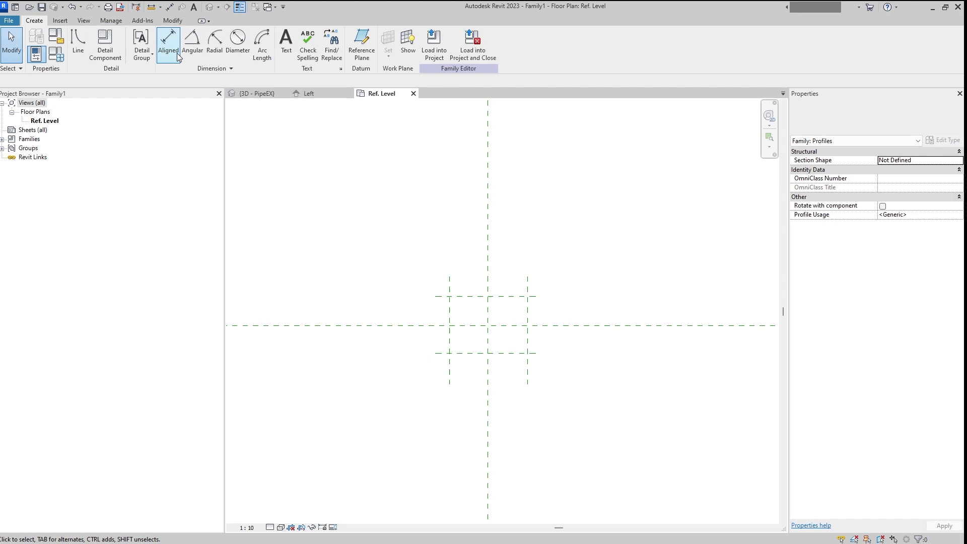
scroll(466, 337, "up", 2)
left_click(473, 362)
left_click(443, 275)
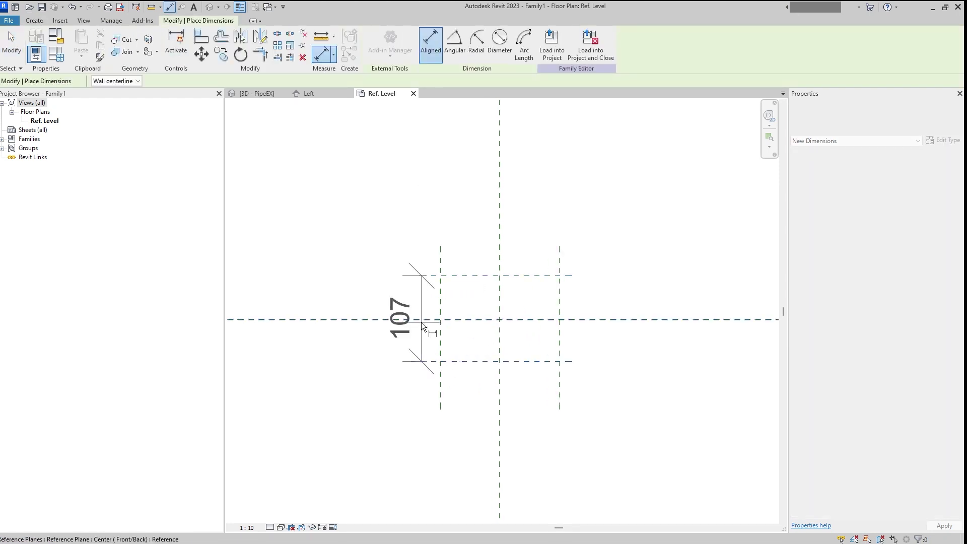
left_click(421, 319)
left_click(358, 379)
left_click(458, 319)
Add an aligned dimension across the three vertical reference planes and make its segments equal.
left_click(441, 366)
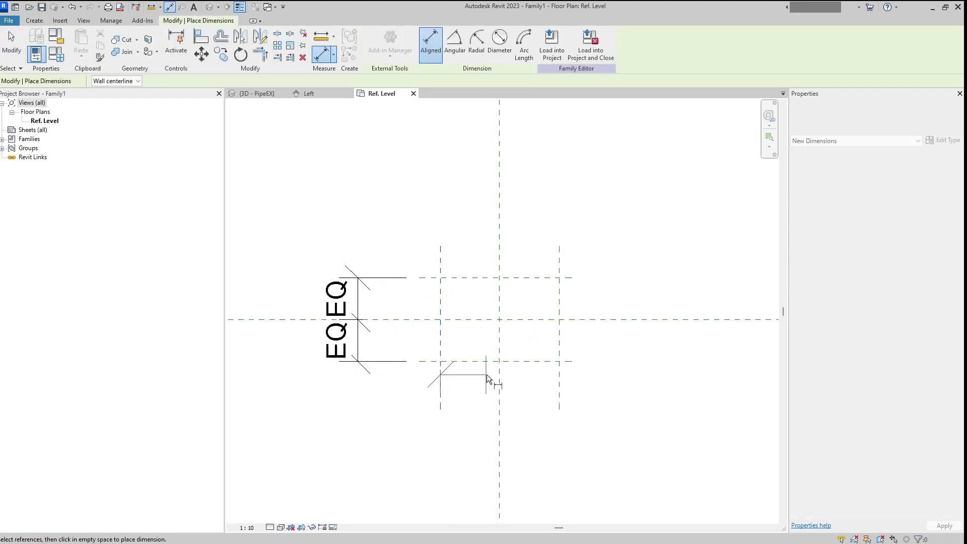
left_click(500, 382)
left_click(558, 384)
left_click(532, 423)
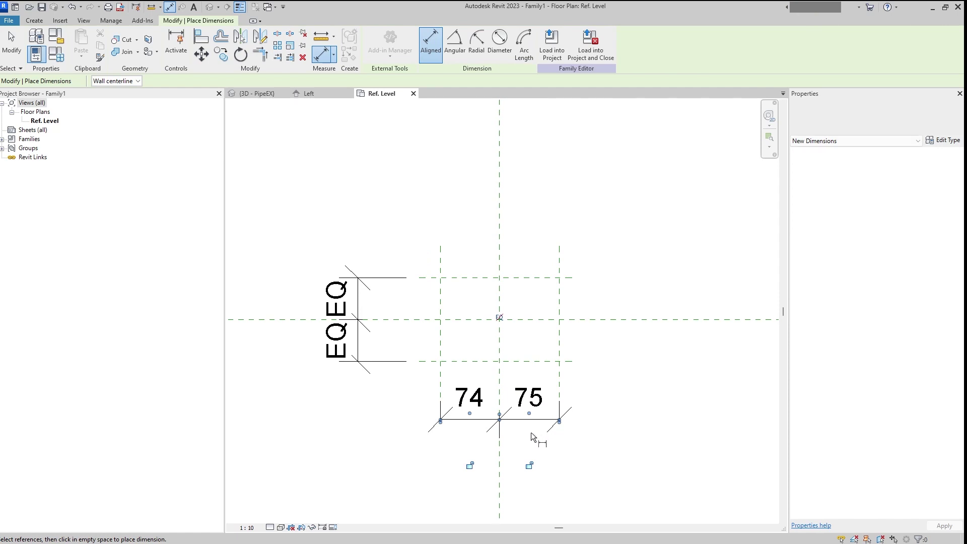
left_click(499, 318)
Dimension the overall distance between the outer vertical planes and between the outer horizontal planes.
left_click(440, 375)
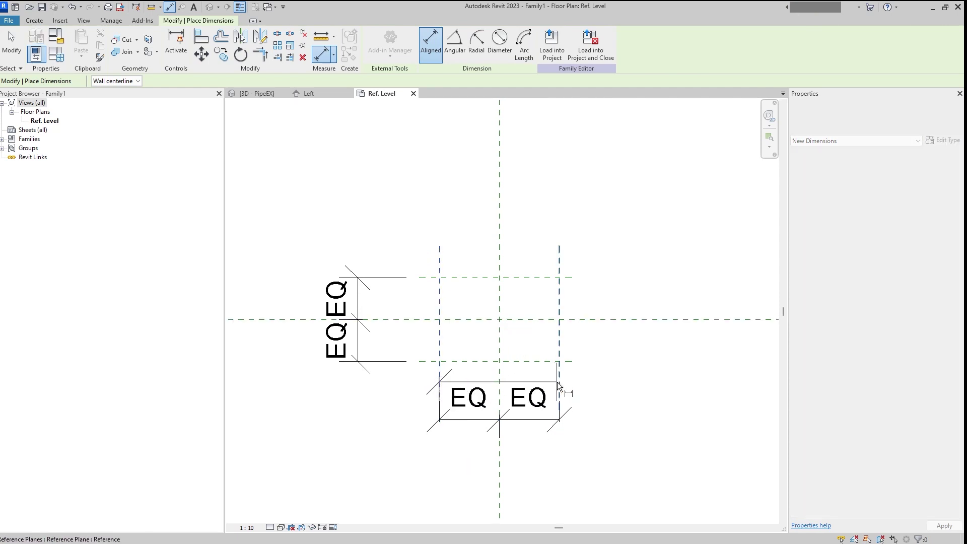
left_click(558, 384)
middle_click_drag(560, 494, 560, 426)
left_click(560, 426)
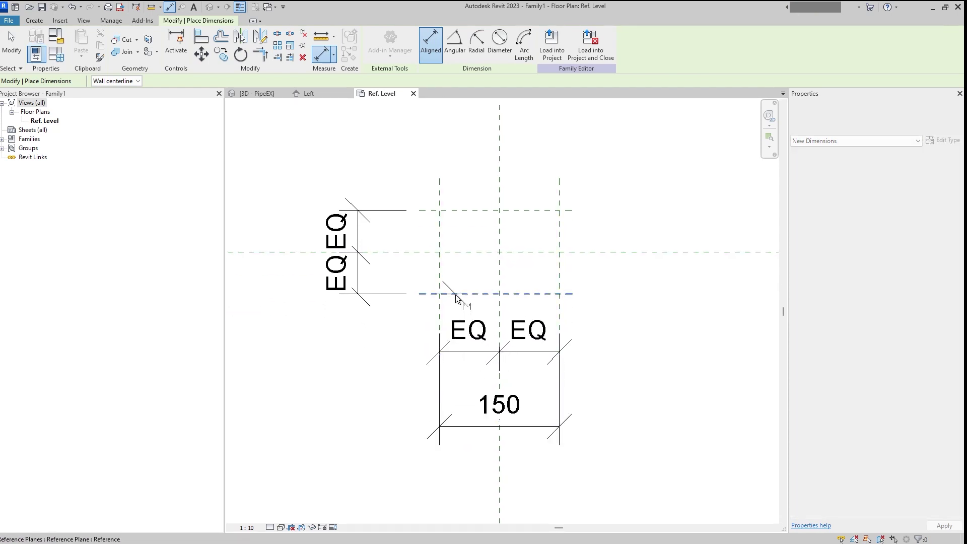
left_click(456, 295)
left_click(458, 209)
left_click(310, 328)
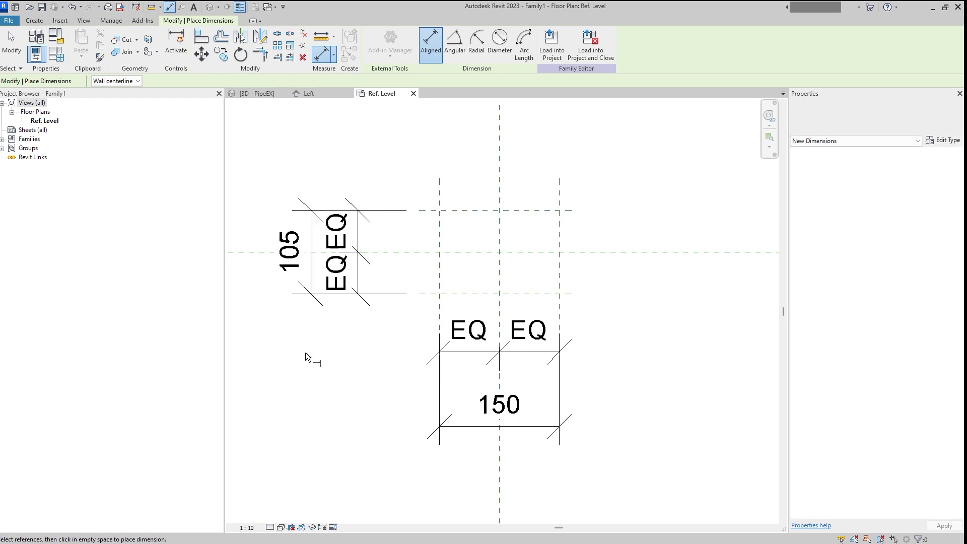
key("Escape")
key("Escape")
Label the overall vertical dimension with a new instance family parameter named Th.
middle_click_drag(322, 348, 337, 379)
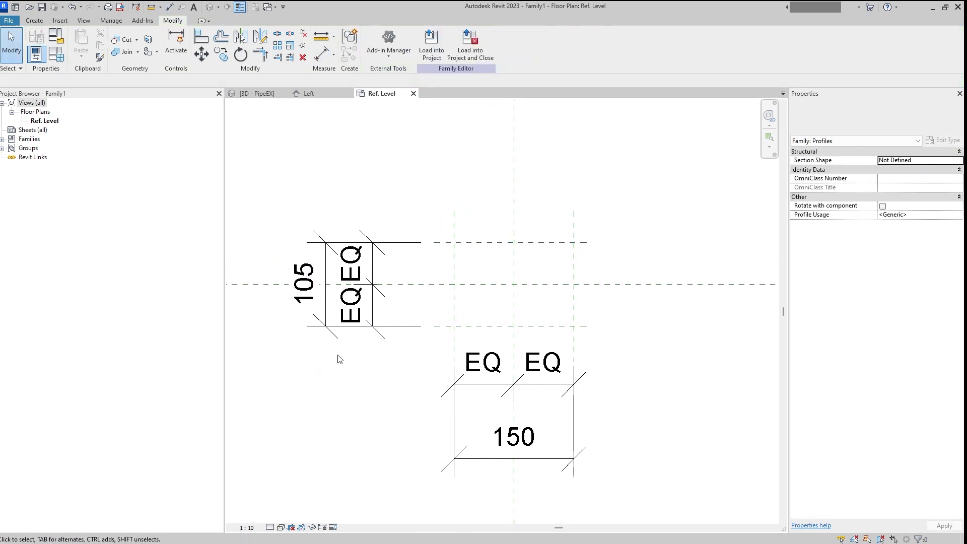
left_click(327, 323)
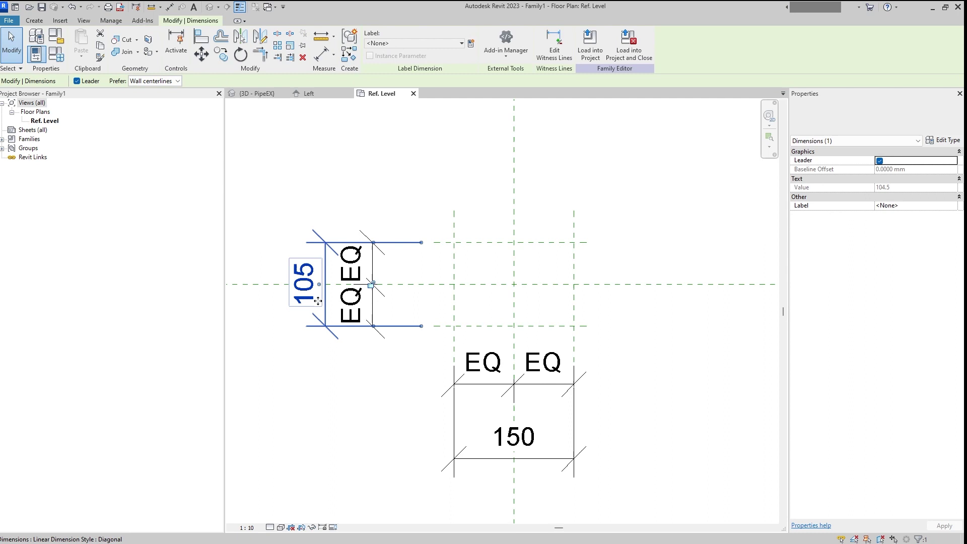
left_click(469, 45)
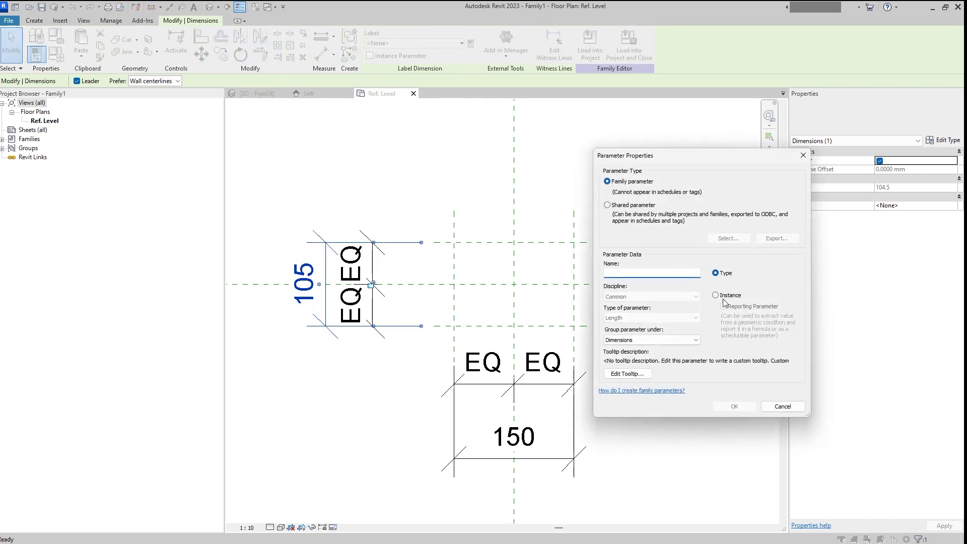
left_click(716, 295)
left_click(674, 275)
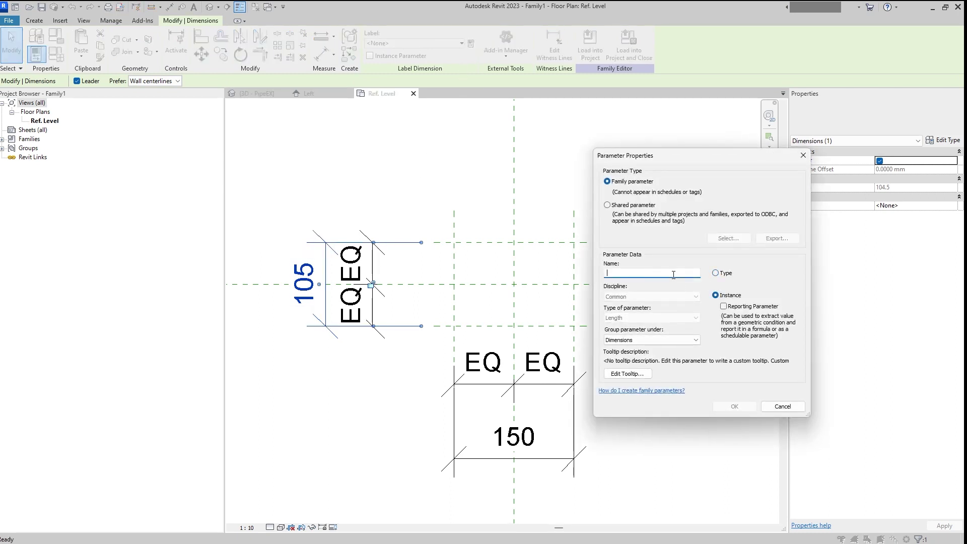
type("Th")
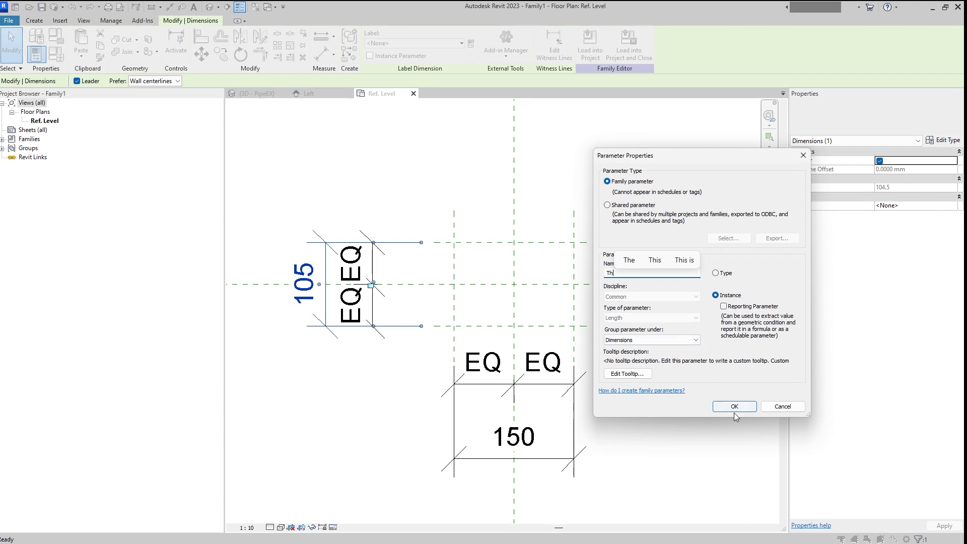
left_click(735, 406)
Label the overall horizontal dimension with the existing Th parameter.
left_click(514, 437)
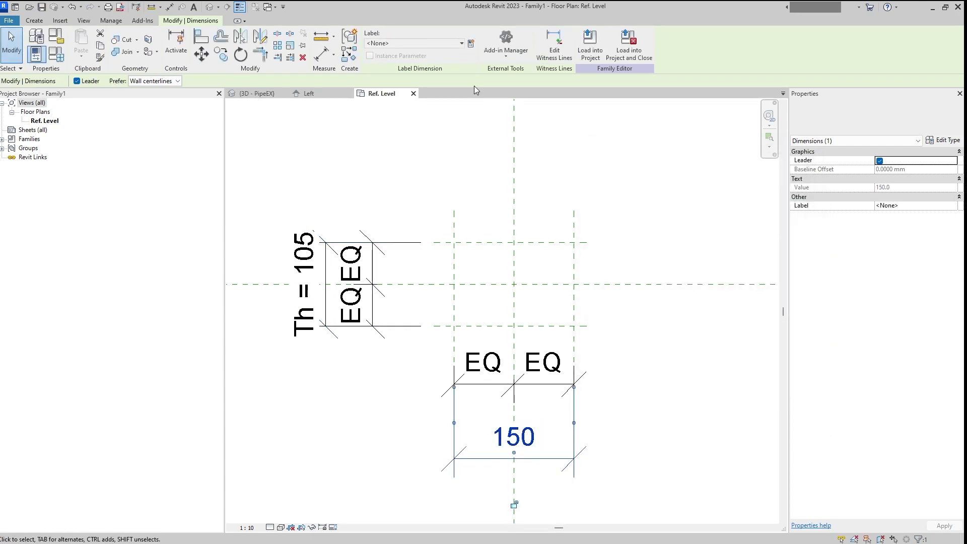
left_click(447, 48)
left_click(411, 86)
key("Escape")
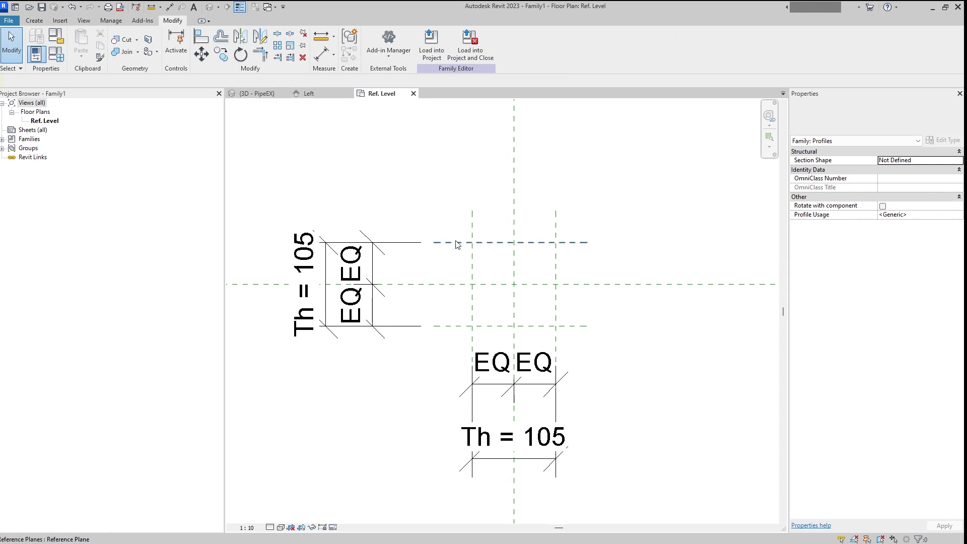
Set the Th parameter's value to 10 mm in the family types and apply it.
left_click(56, 53)
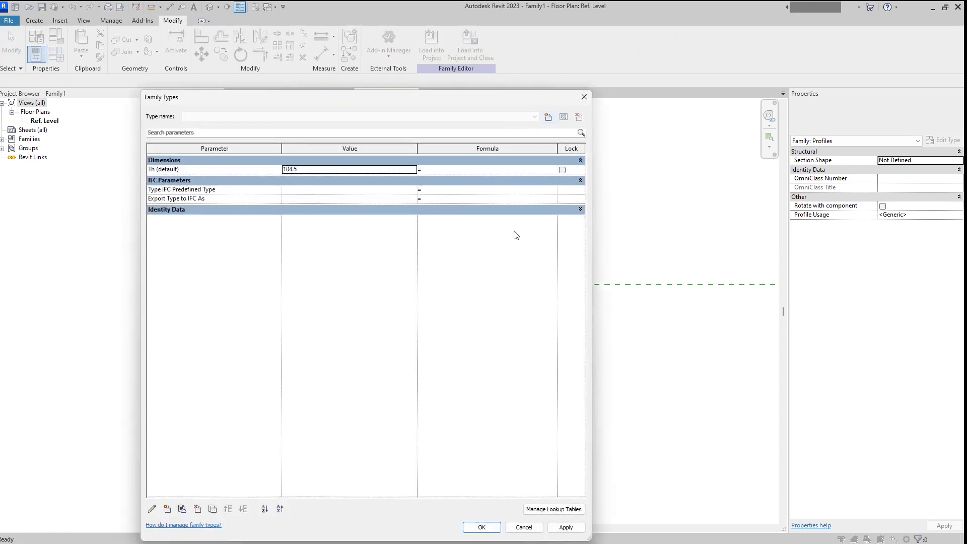
left_click(310, 172)
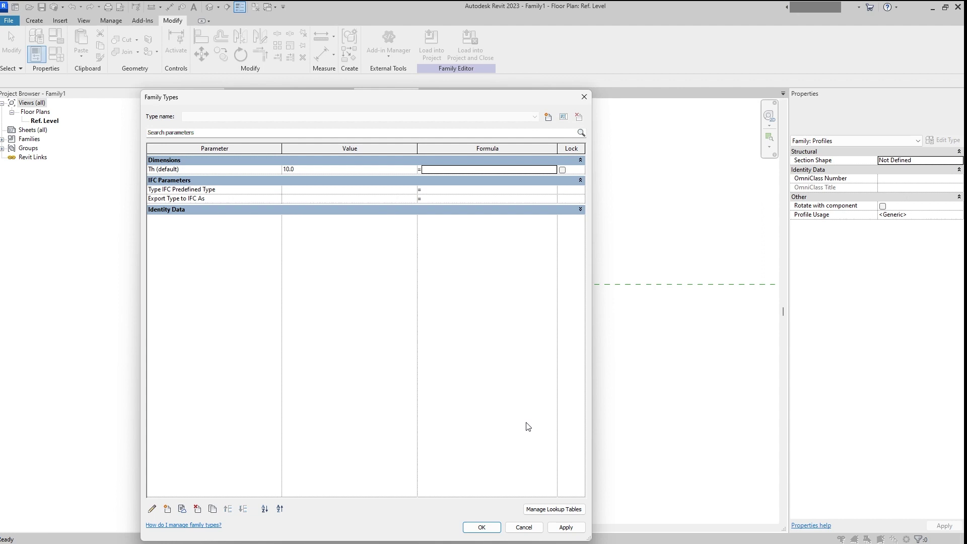
left_click(552, 529)
left_click(482, 527)
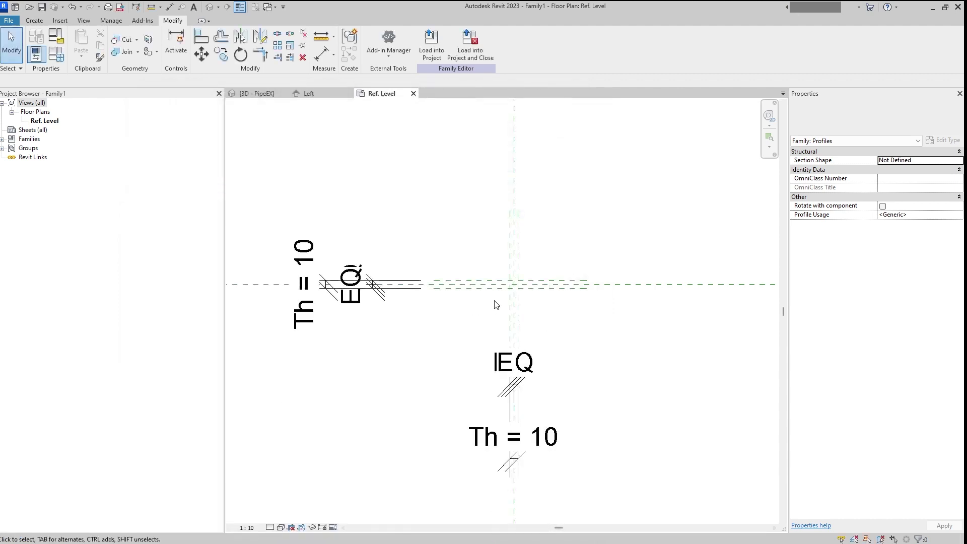
Draw an arc centred on the central planes' intersection, spanning between the two upper intersections of the outer reference planes.
scroll(512, 297, "up", 5)
scroll(510, 296, "up", 2)
middle_click_drag(515, 291, 496, 332)
scroll(495, 332, "up", 1)
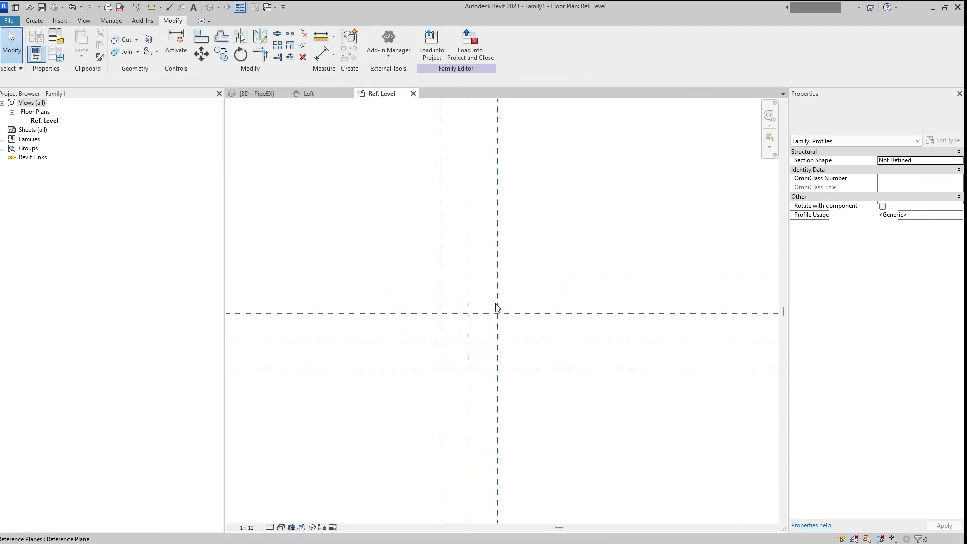
left_click(35, 21)
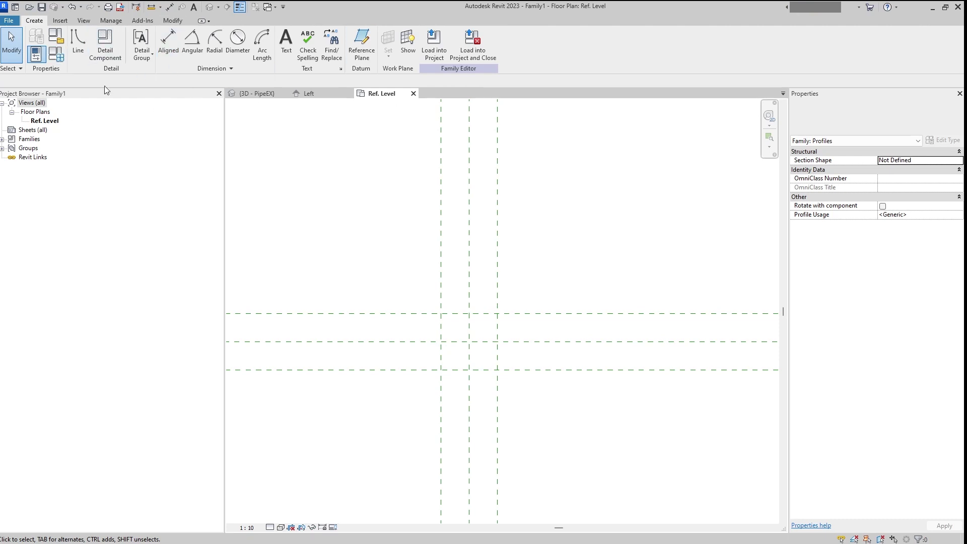
left_click(78, 43)
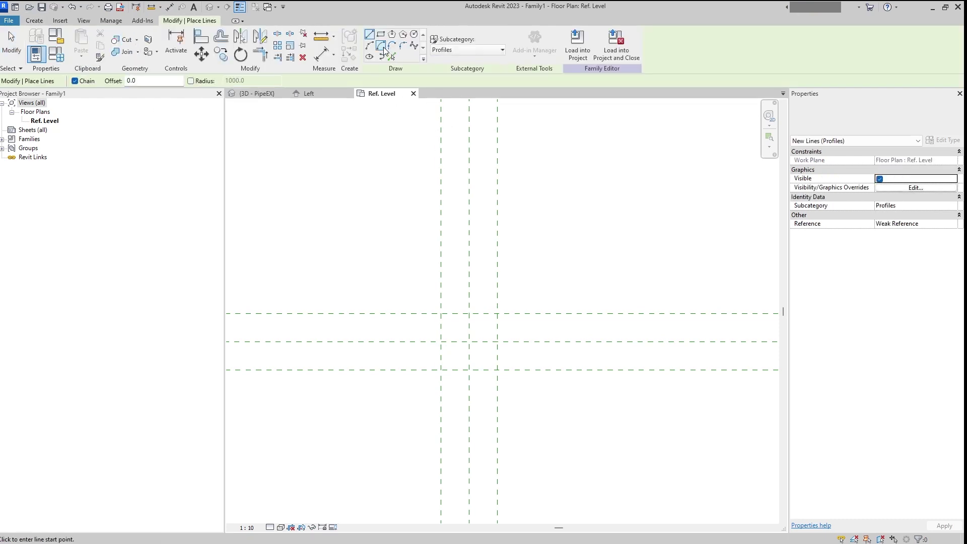
left_click(381, 48)
left_click(469, 342)
left_click(551, 341)
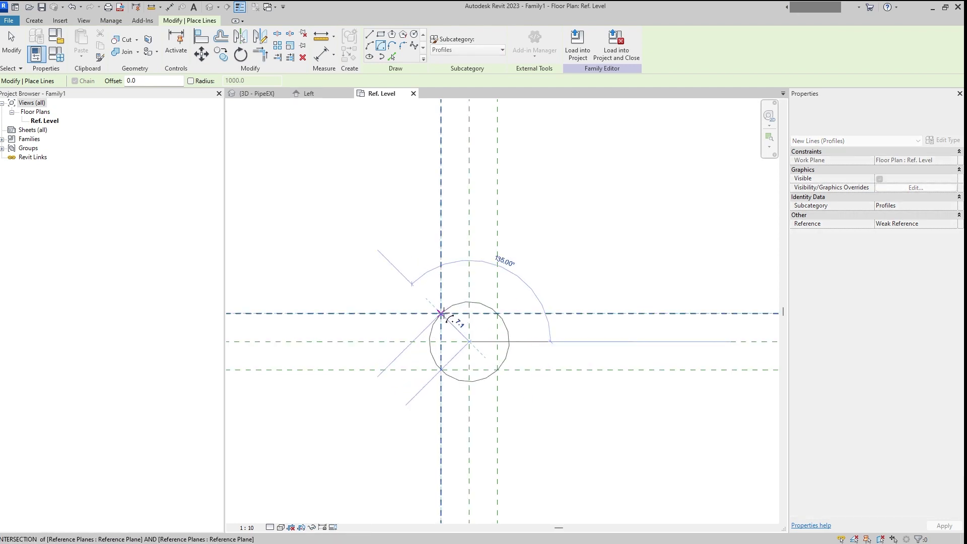
left_click(442, 313)
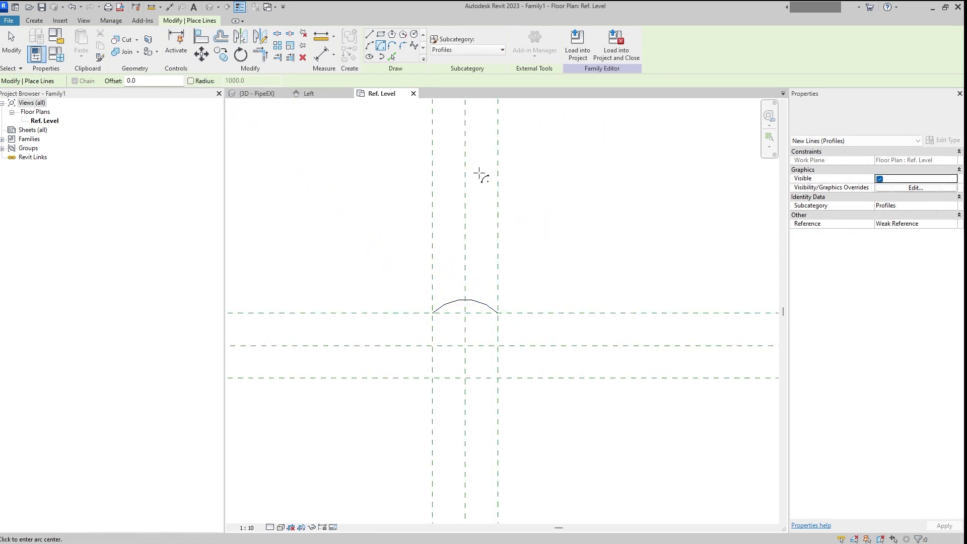
Draw two straight lines joining the arc's ends to the intersection of the central vertical and lower horizontal planes.
left_click(369, 34)
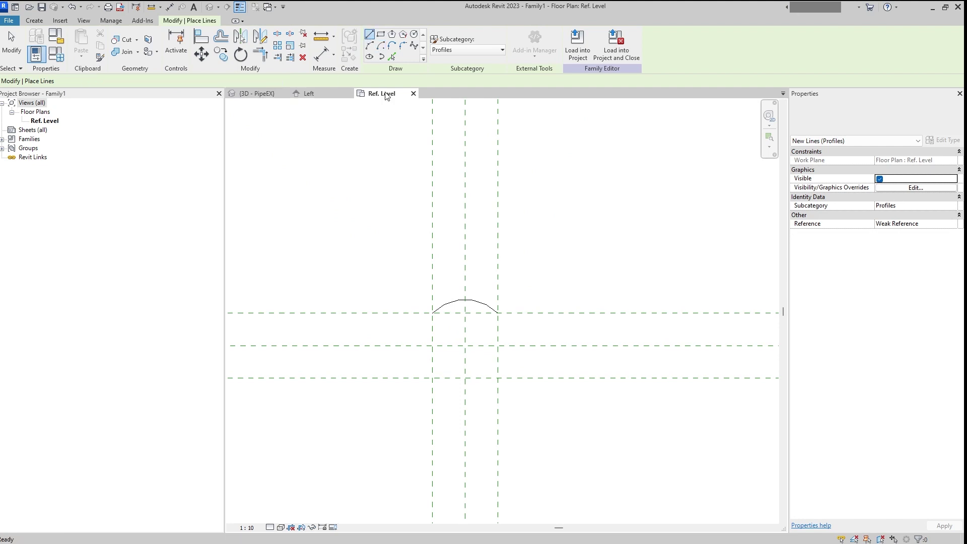
left_click(498, 313)
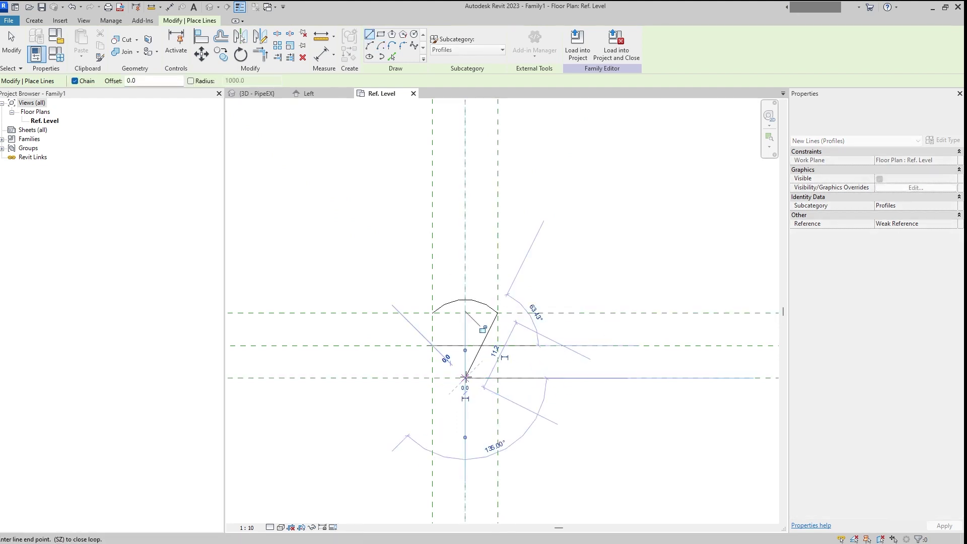
left_click(465, 377)
left_click(436, 313)
left_click(465, 377)
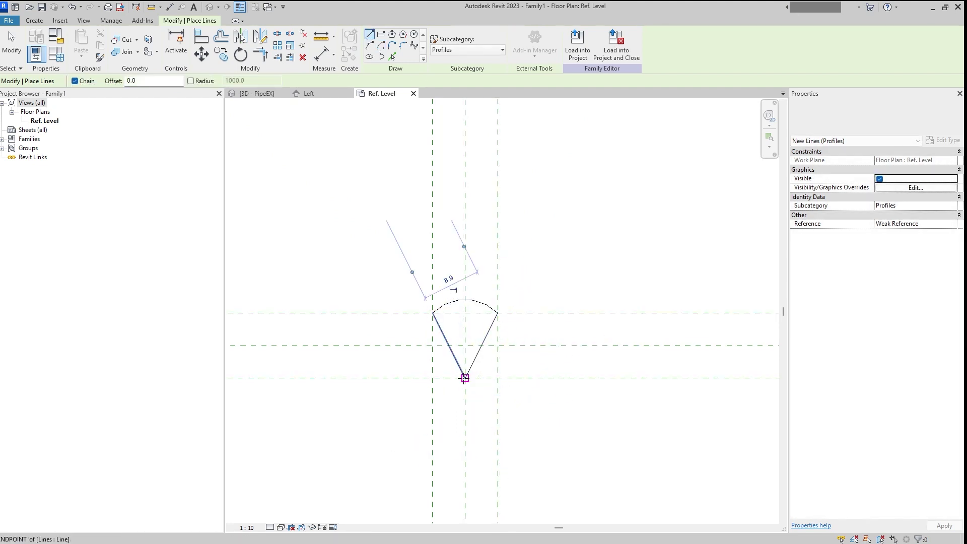
key("Escape")
key("Escape")
Make the arc's center mark visible.
left_click(470, 302)
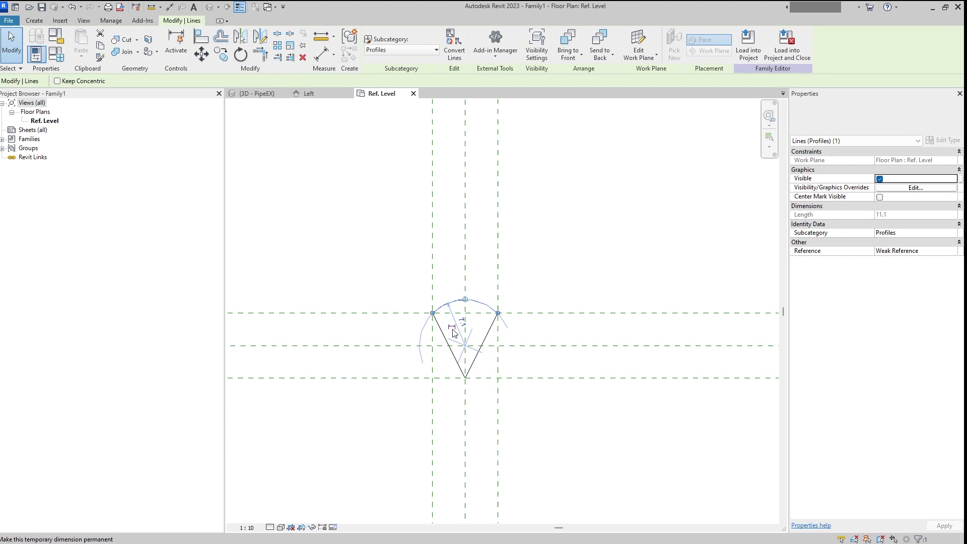
key("Escape")
left_click(452, 304)
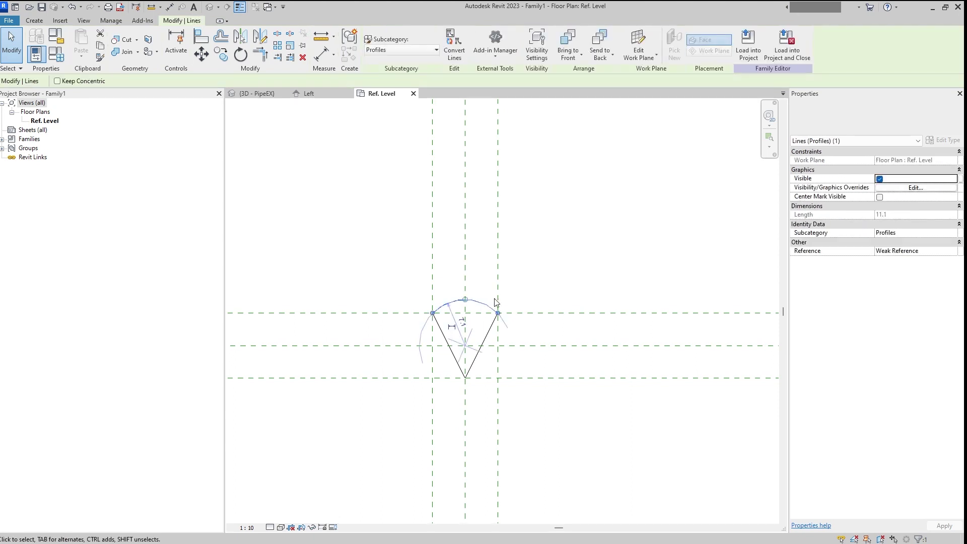
left_click(882, 198)
left_click(533, 285)
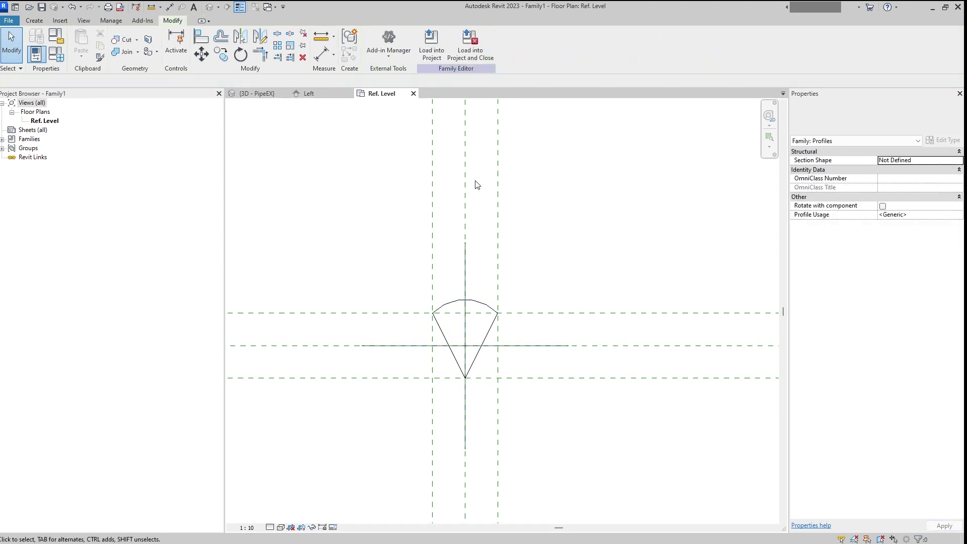
Align the arc's center mark with the central horizontal reference plane.
left_click(206, 46)
left_click(598, 346)
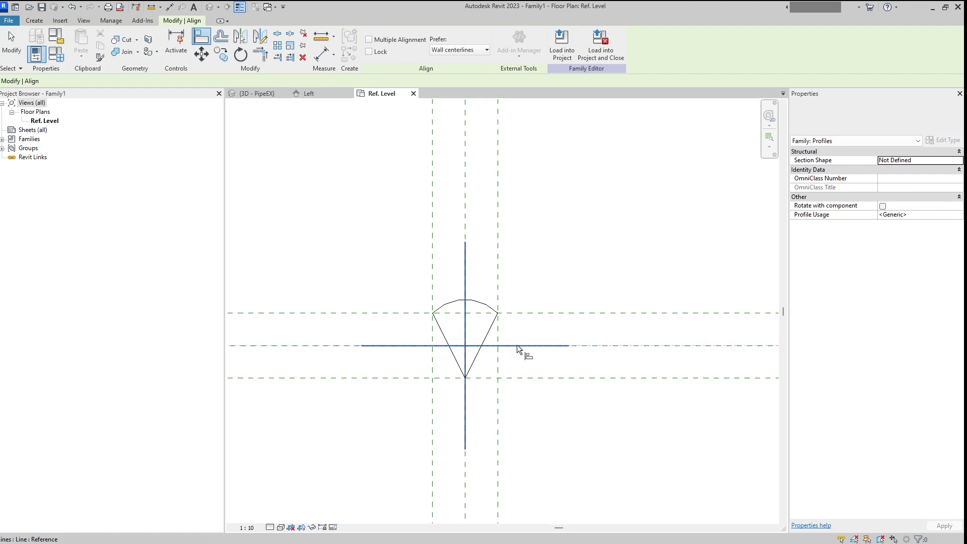
left_click(505, 347)
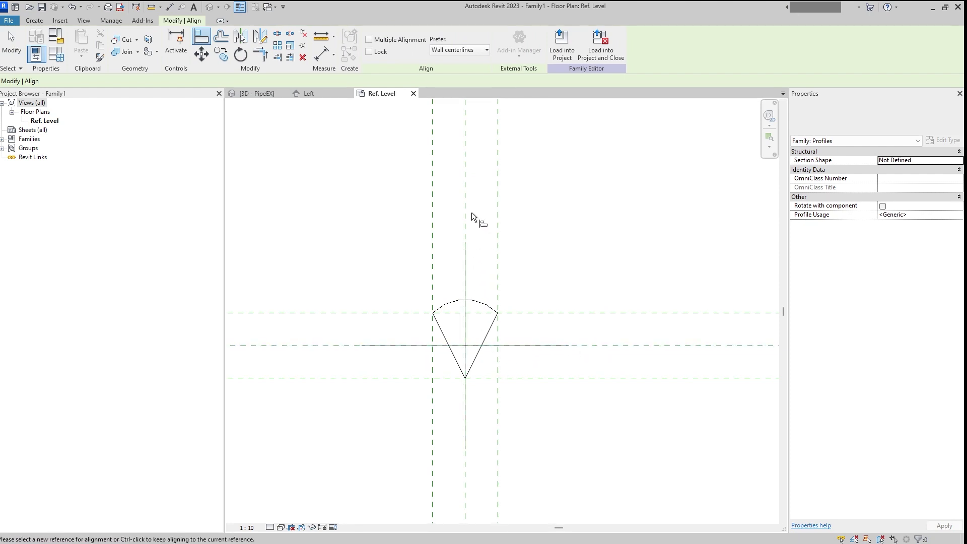
key("Escape")
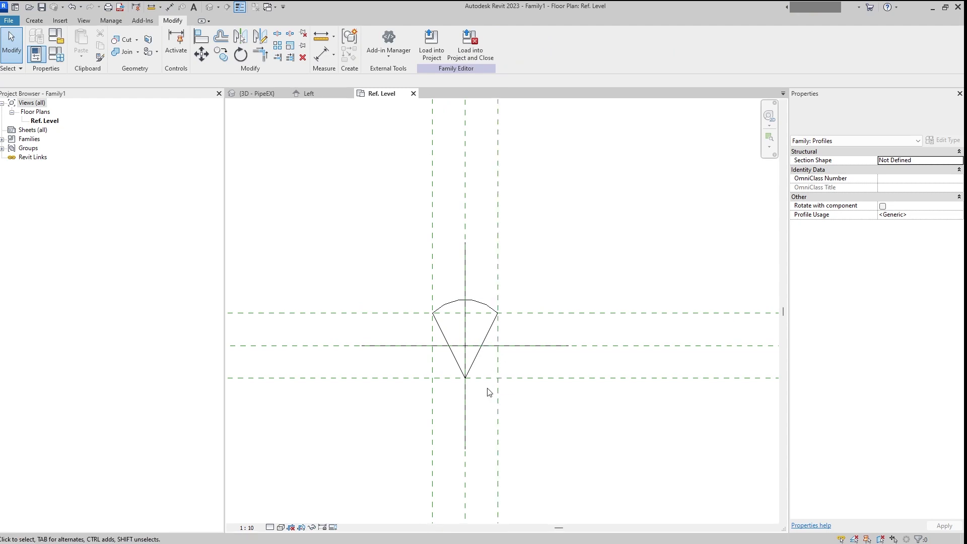
scroll(486, 385, "up", 1)
scroll(474, 368, "down", 1)
middle_click_drag(471, 308, 479, 334)
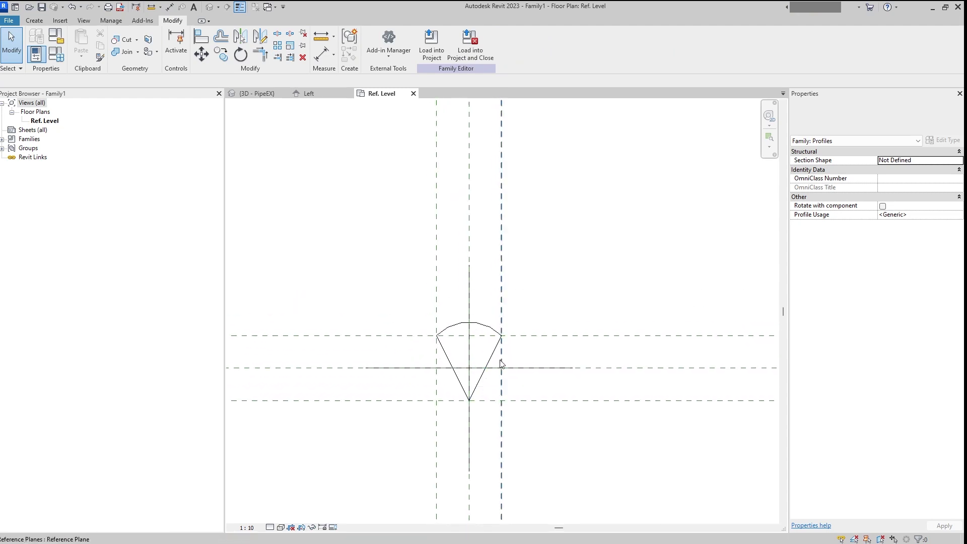
left_click(446, 358)
key("Escape")
scroll(453, 258, "down", 2)
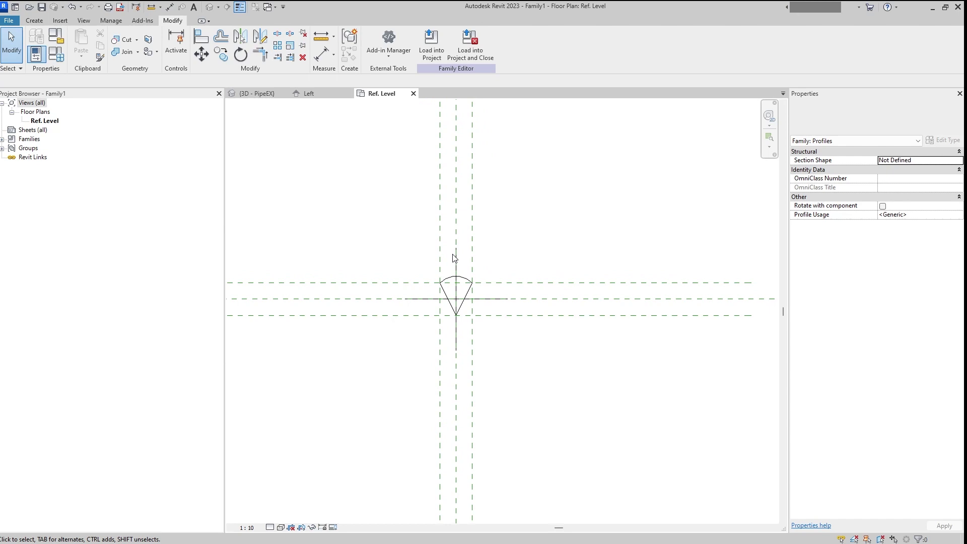
Load the profile into Welding seam_DUMMY.rfa and close it, saving it over the existing Welding seam-profile.rfa.
left_click(471, 46)
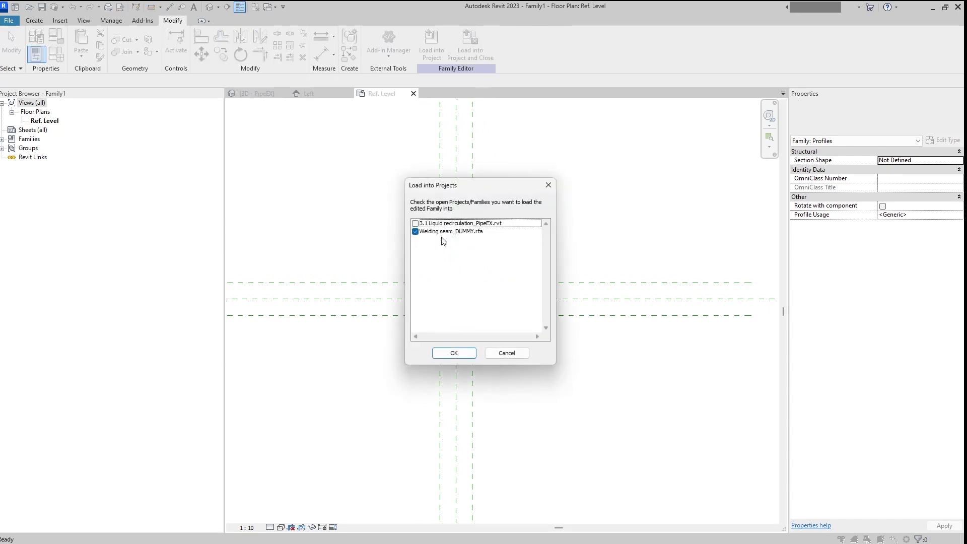
left_click(455, 354)
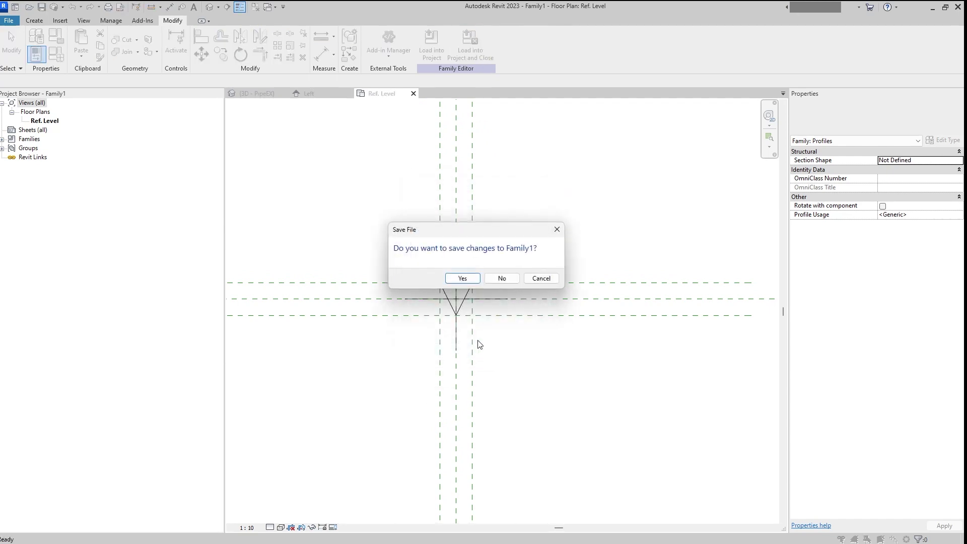
left_click(463, 278)
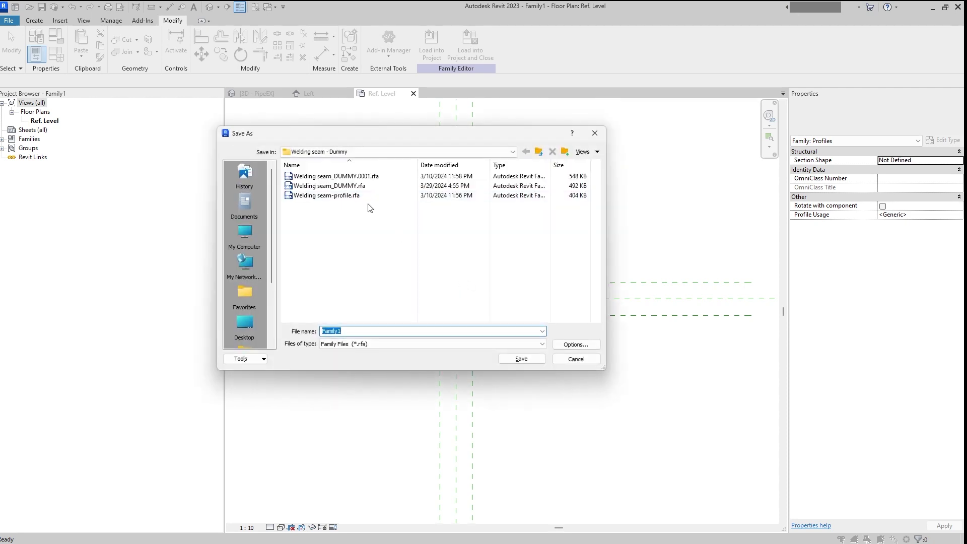
left_click(364, 197)
double_click(365, 199)
left_click(462, 284)
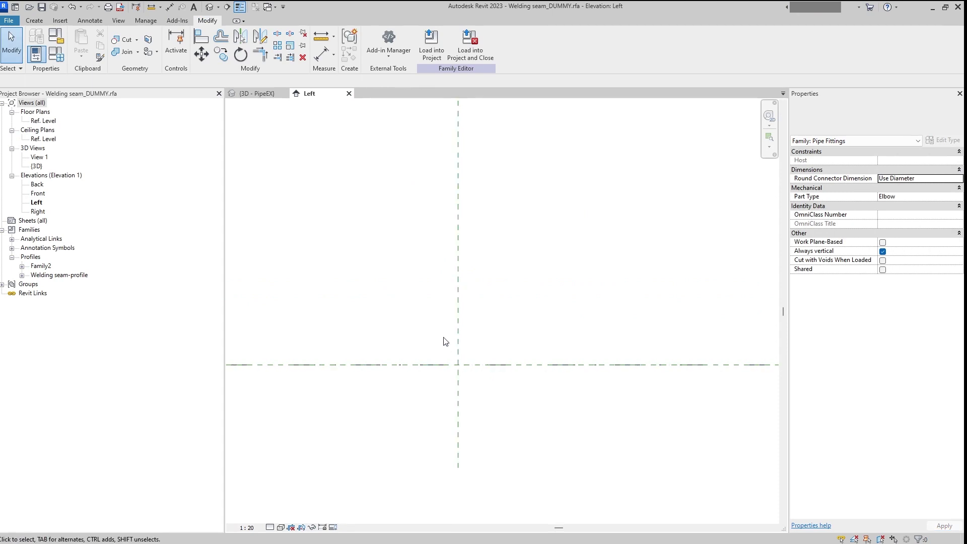
Start a sweep and sketch a circular path of about 180 mm radius at the reference intersection, making its radius dimension permanent.
left_click(35, 21)
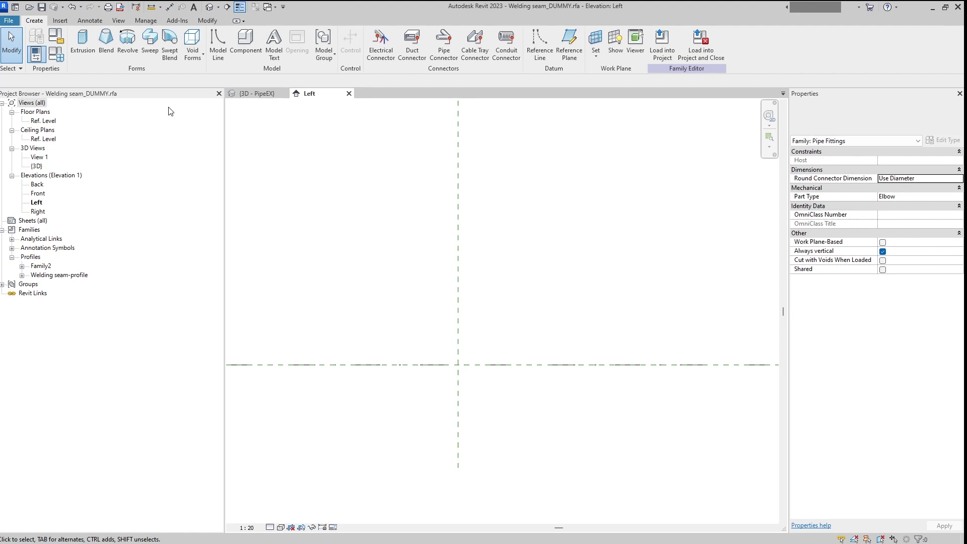
left_click(152, 53)
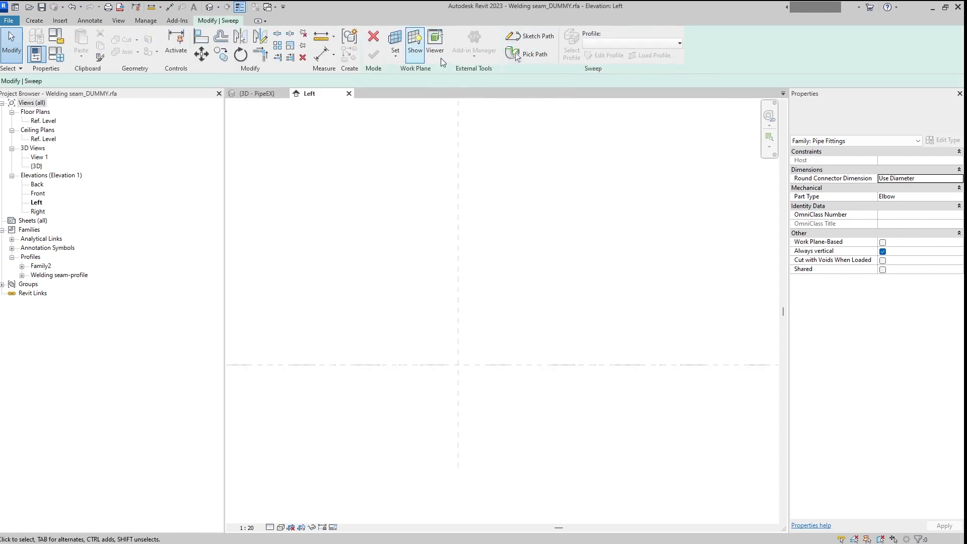
left_click(551, 41)
left_click(436, 34)
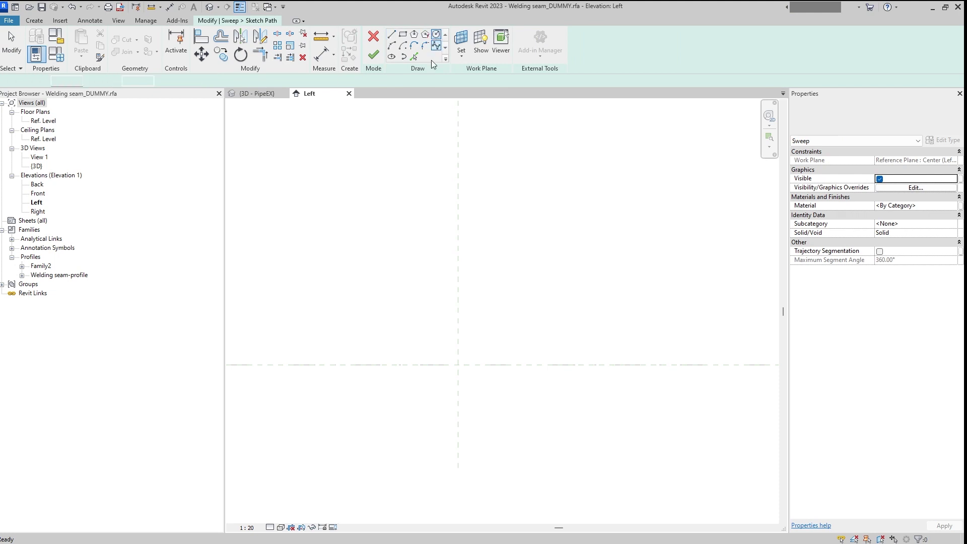
left_click(458, 365)
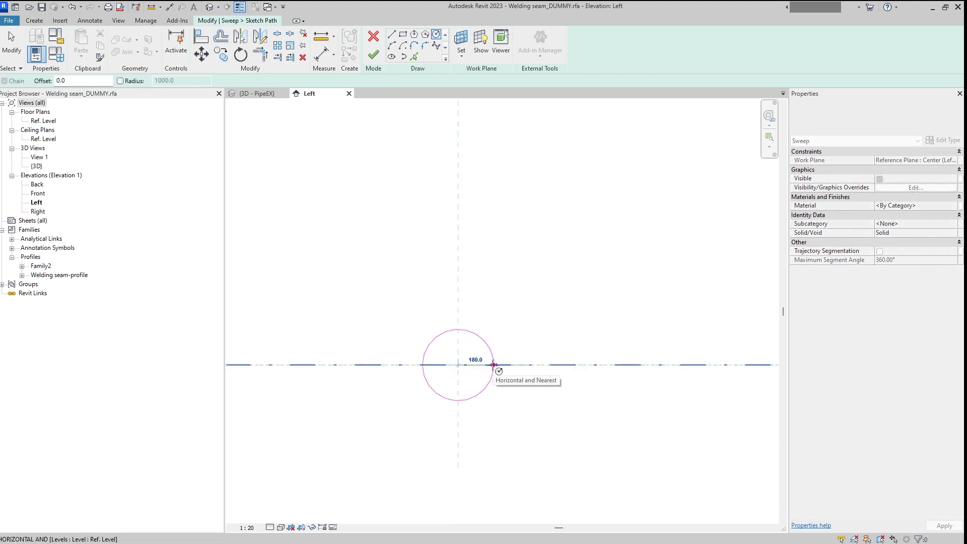
left_click(494, 367)
left_click(480, 378)
key("Escape")
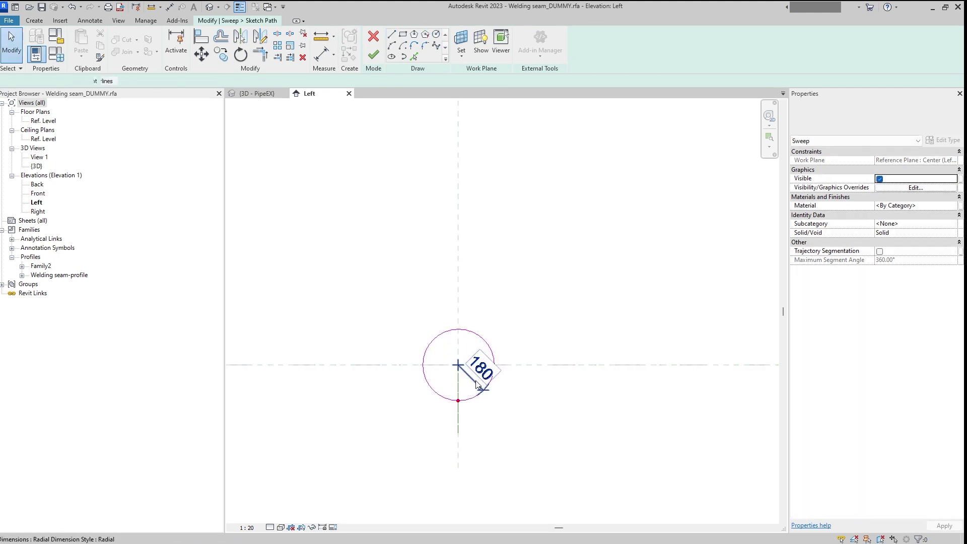
Convert the circle's radius dimension to a diameter, label it with the PiX_PPG_DU parameter and finish the path.
left_click(478, 384)
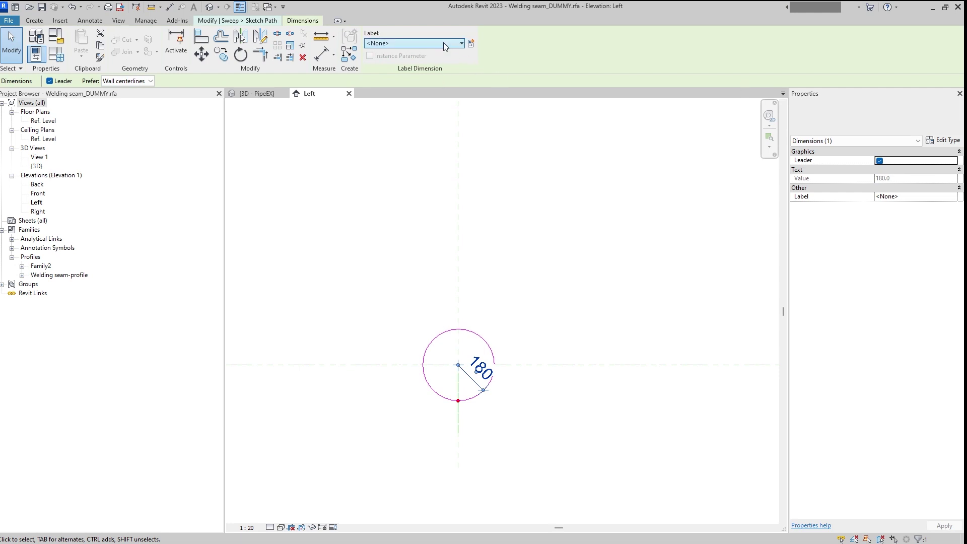
left_click(834, 124)
left_click(823, 164)
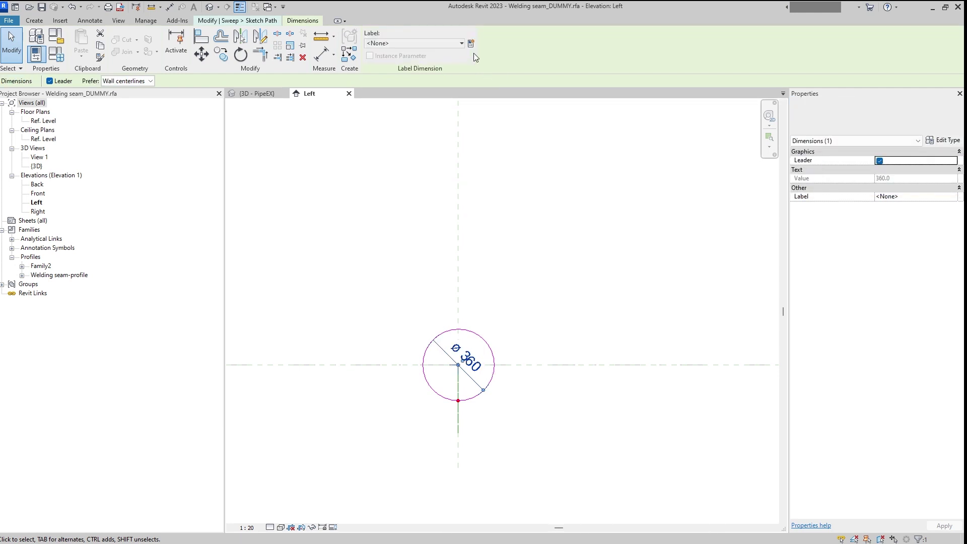
left_click(444, 43)
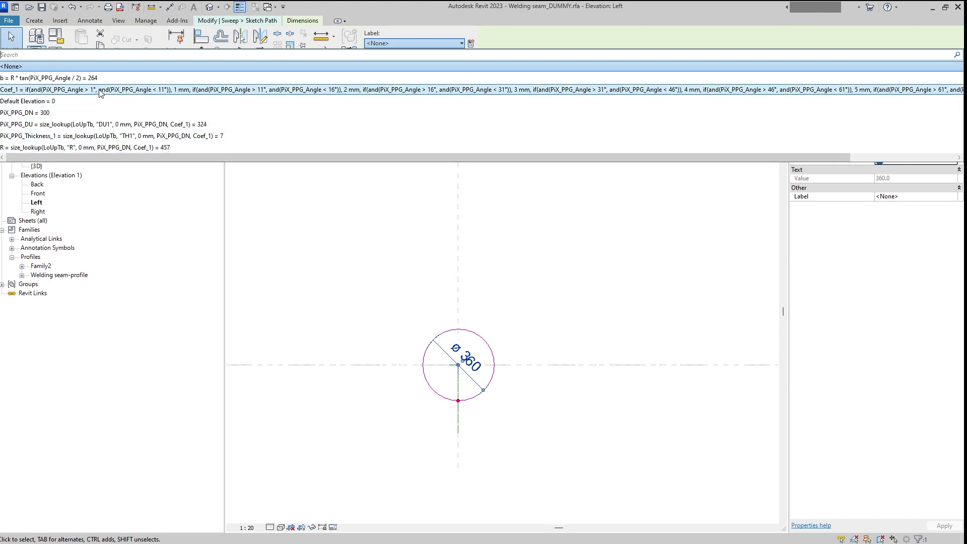
left_click(92, 126)
key("Escape")
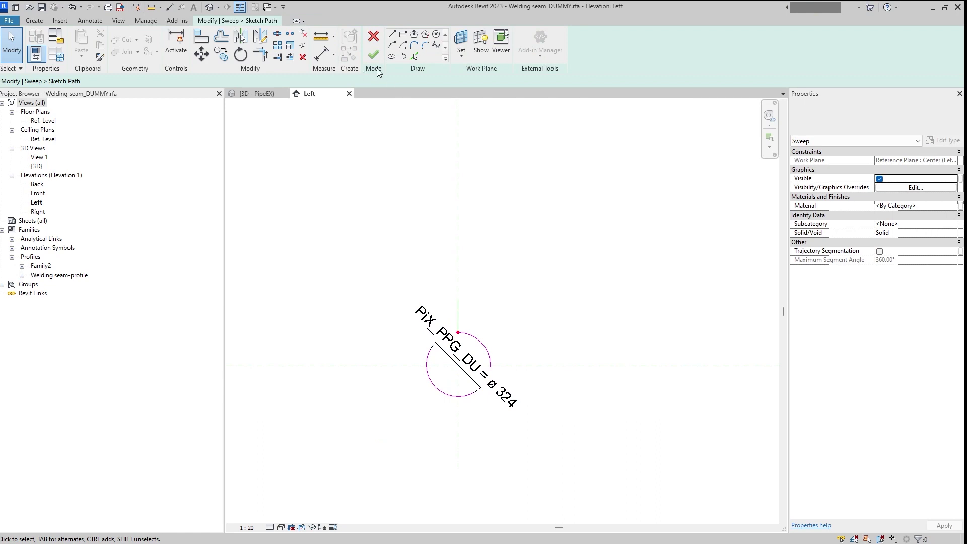
left_click(373, 55)
Assign the loaded Welding seam-profile as the sweep's profile.
left_click(625, 43)
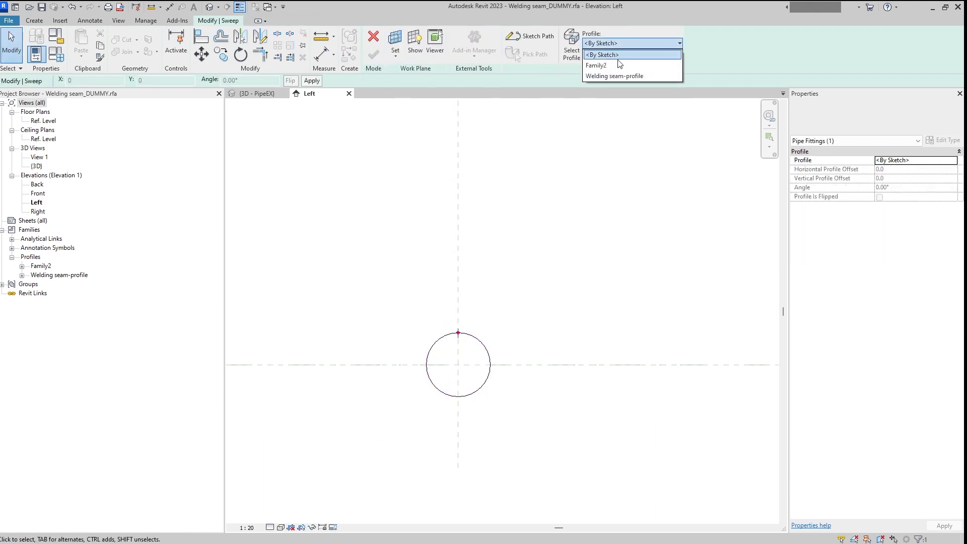
left_click(619, 76)
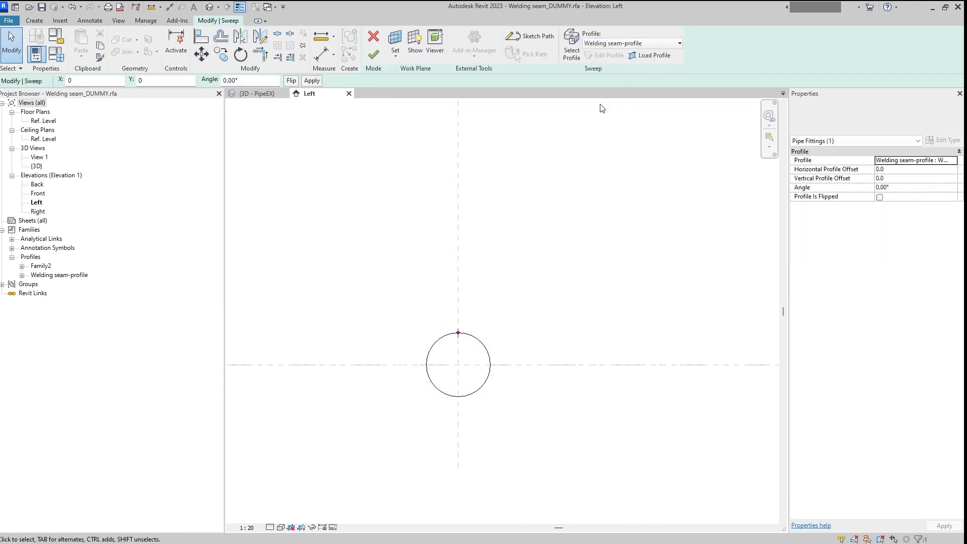
left_click(531, 279)
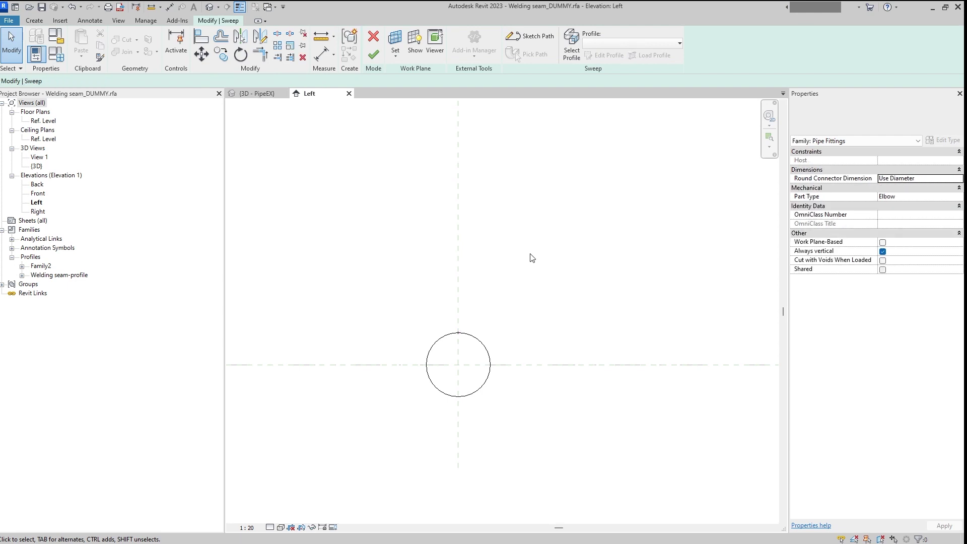
left_click(41, 266)
right_click(42, 267)
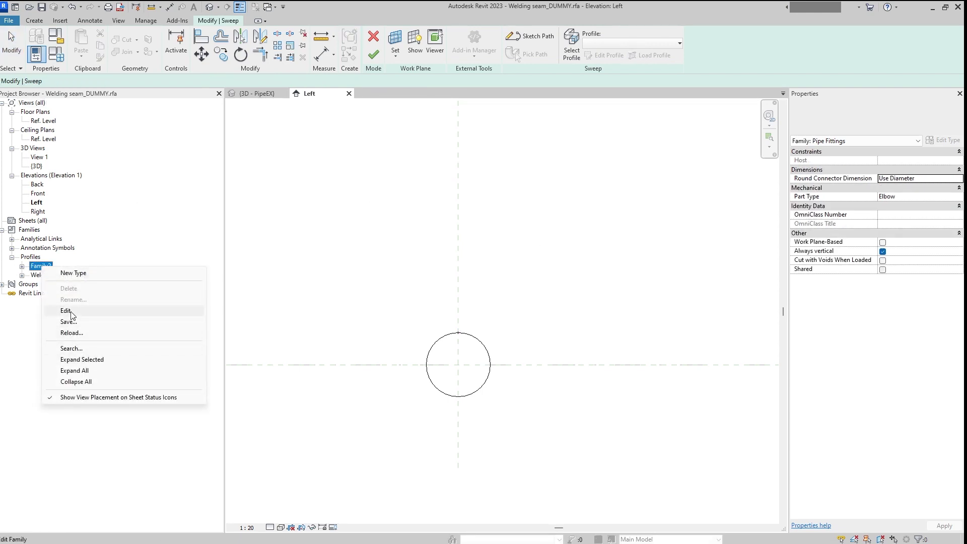
key("Escape")
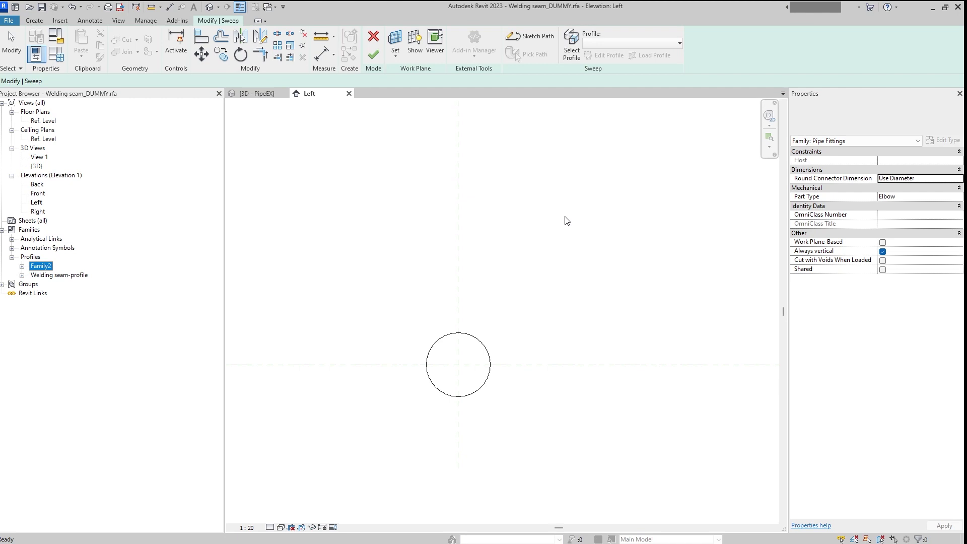
Select the sweep's profile, keep Welding seam-profile assigned to it, and finish the sweep.
left_click(567, 221)
left_click(572, 43)
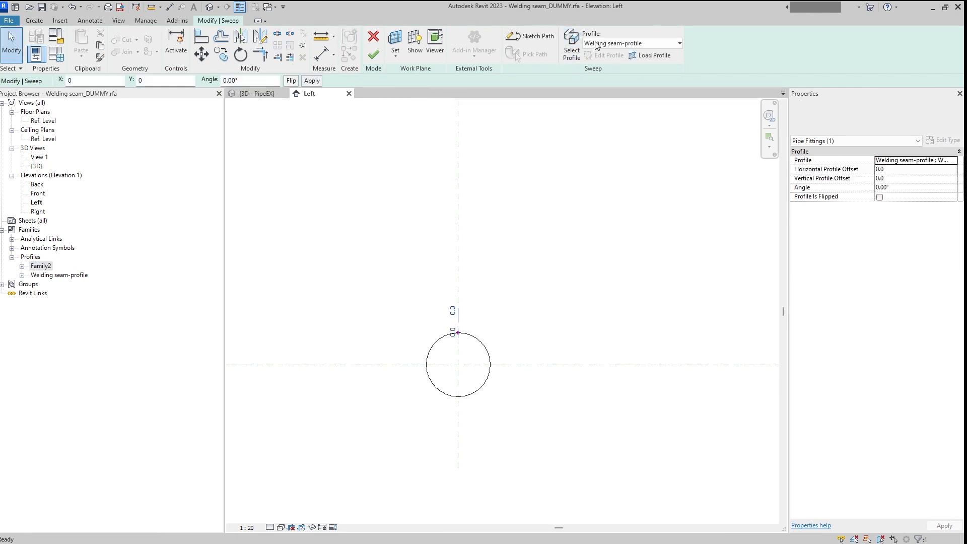
left_click(586, 44)
left_click(587, 45)
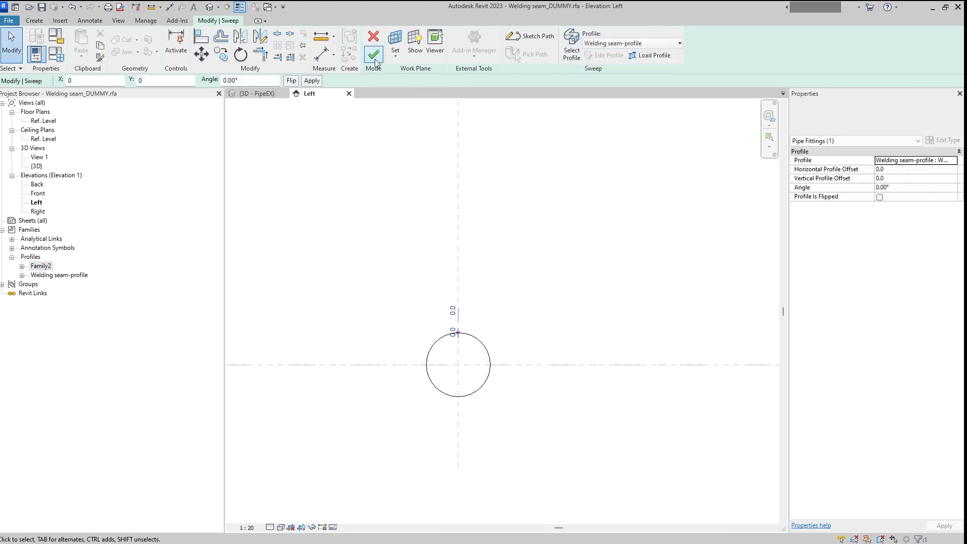
left_click(375, 60)
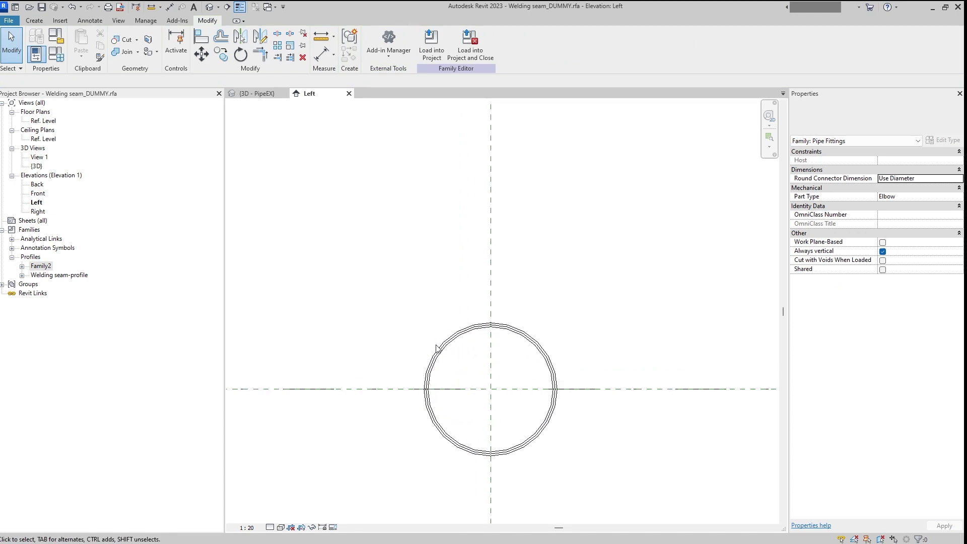
Delete the unused Family2 profile from the family and expand Welding seam-profile to show its type.
scroll(437, 348, "up", 2)
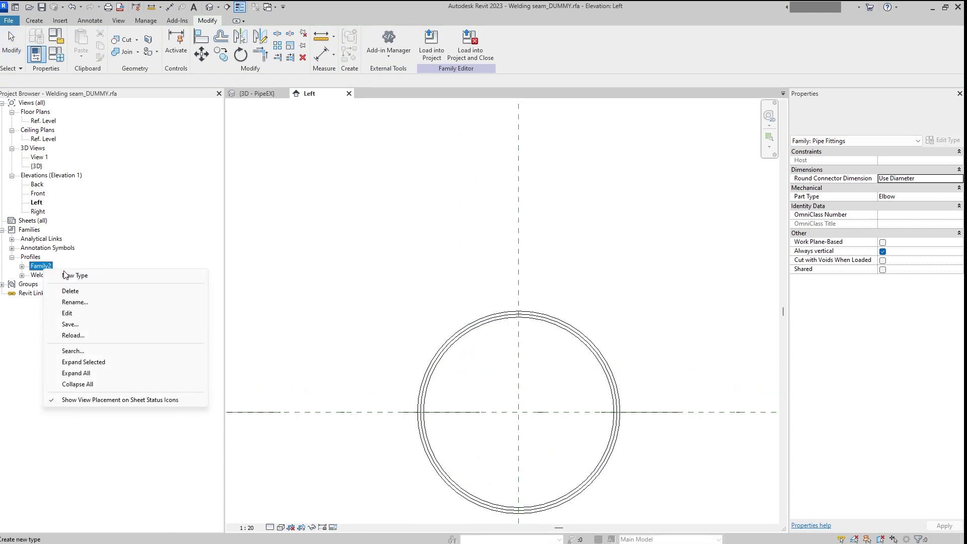
left_click(73, 291)
double_click(61, 265)
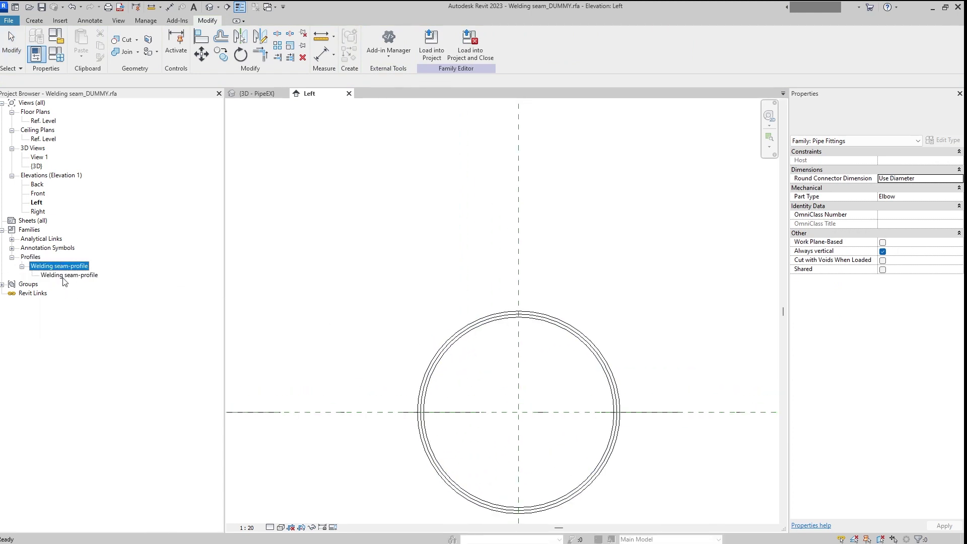
Check the type properties of the Welding seam-profile type for a thickness parameter.
right_click(63, 277)
left_click(61, 273)
double_click(63, 275)
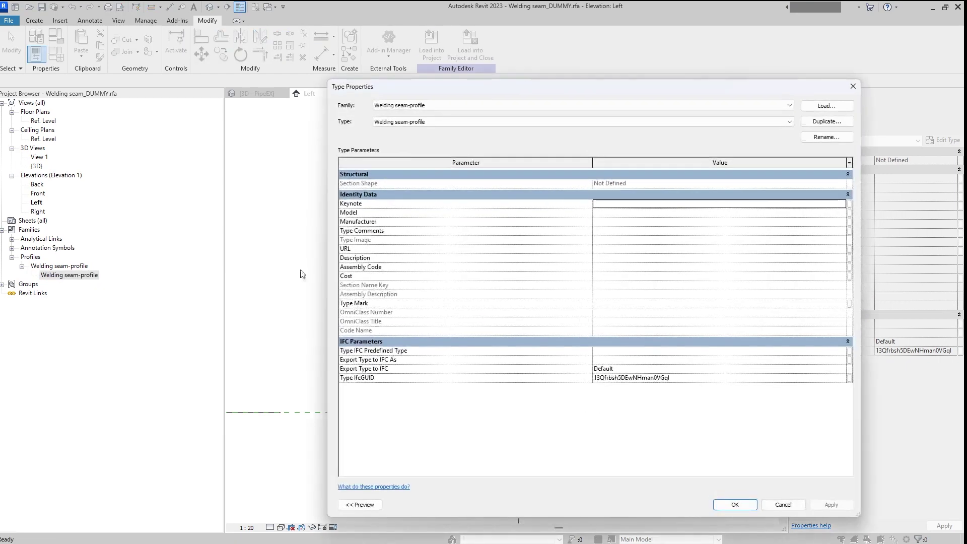
key("Escape")
right_click(91, 277)
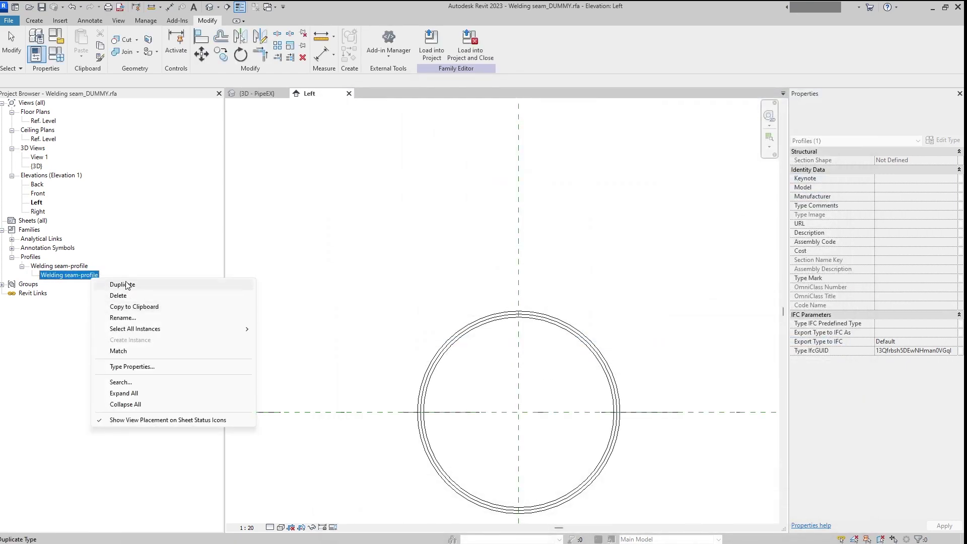
Open the Welding seam-profile family for editing and change its Th parameter from instance to type.
left_click(60, 267)
right_click(60, 270)
left_click(76, 274)
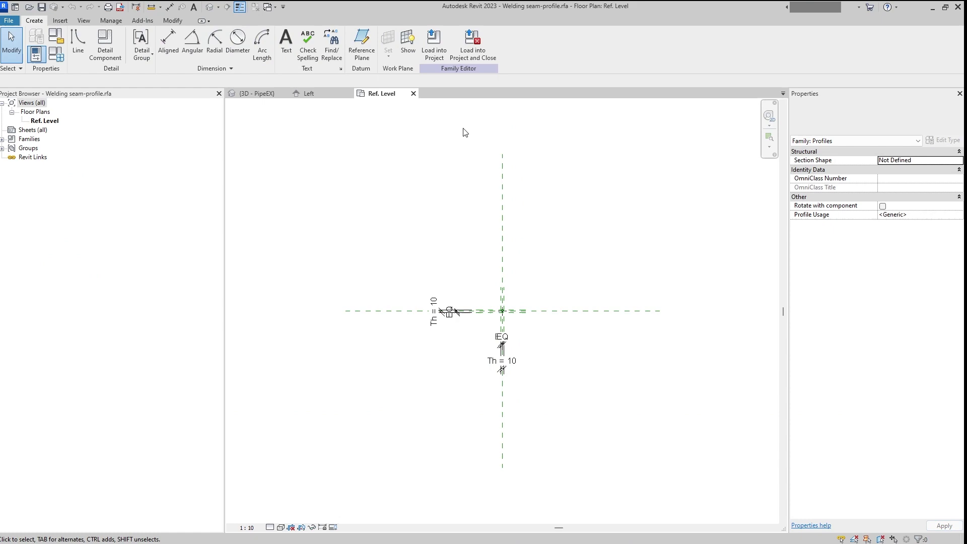
scroll(486, 303, "up", 2)
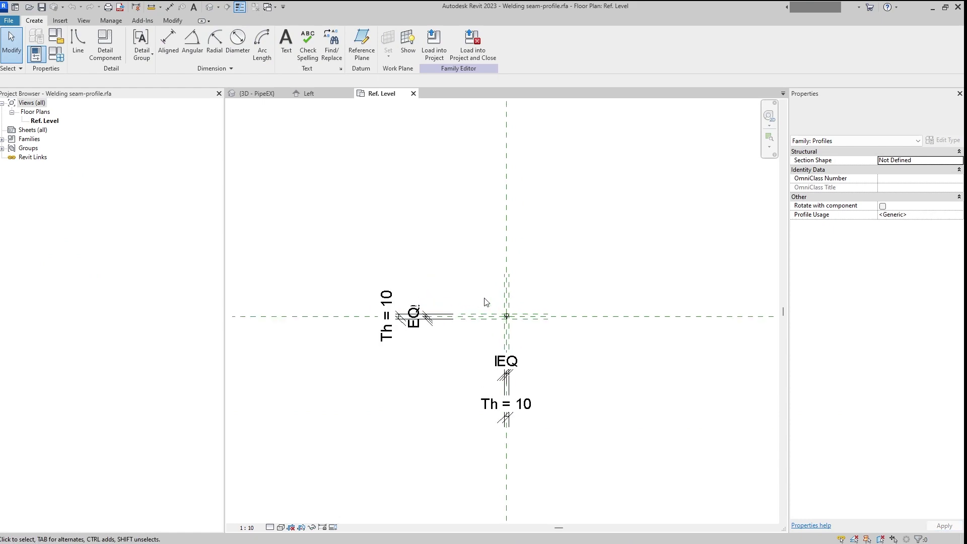
left_click(58, 54)
left_click(195, 171)
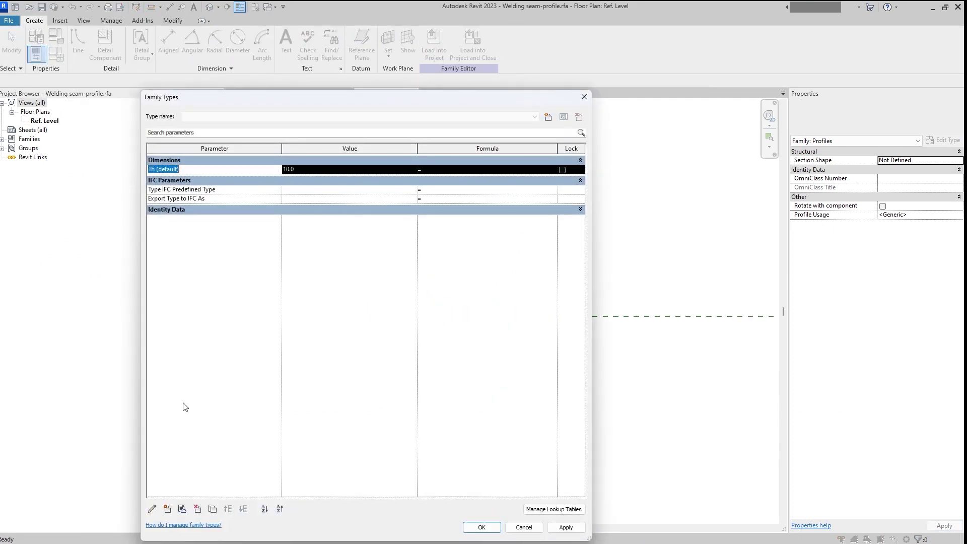
left_click(153, 509)
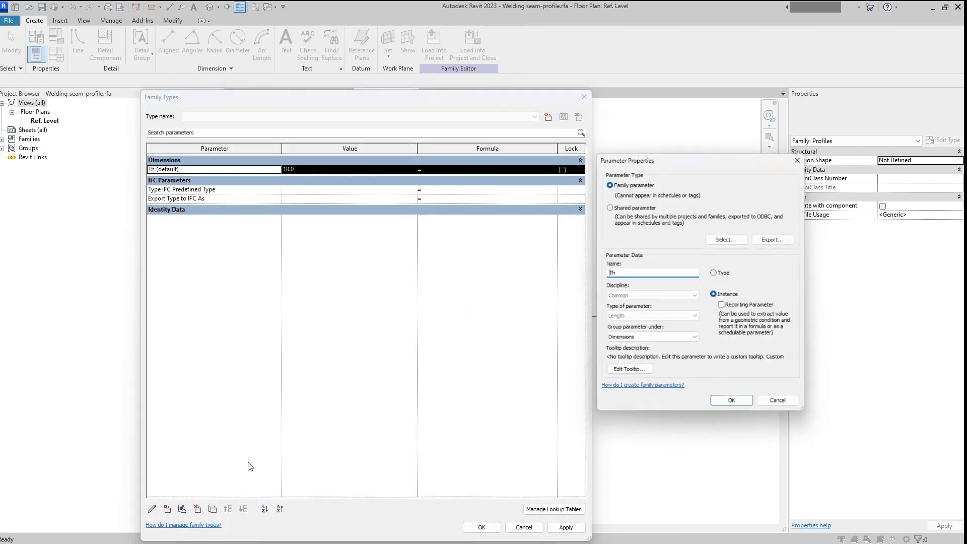
left_click(732, 406)
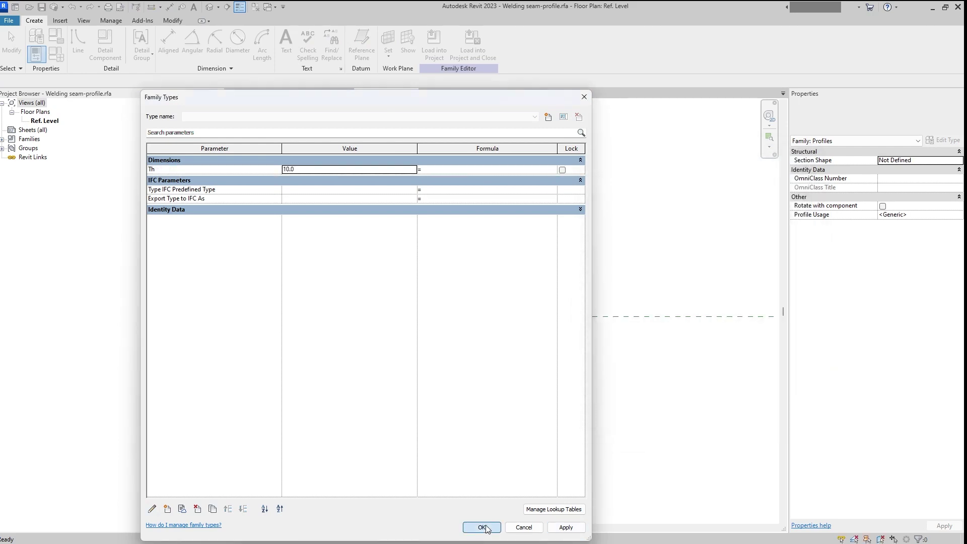
left_click(482, 527)
Load the edited profile into Welding seam_DUMMY.rfa only, replacing the version there, and close the profile family.
left_click(473, 43)
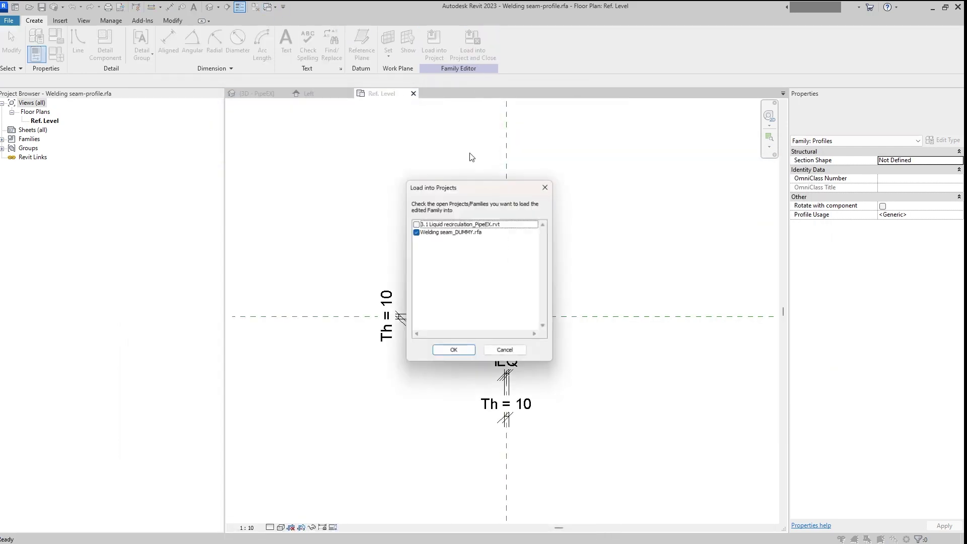
left_click(455, 349)
left_click(466, 287)
left_click(468, 285)
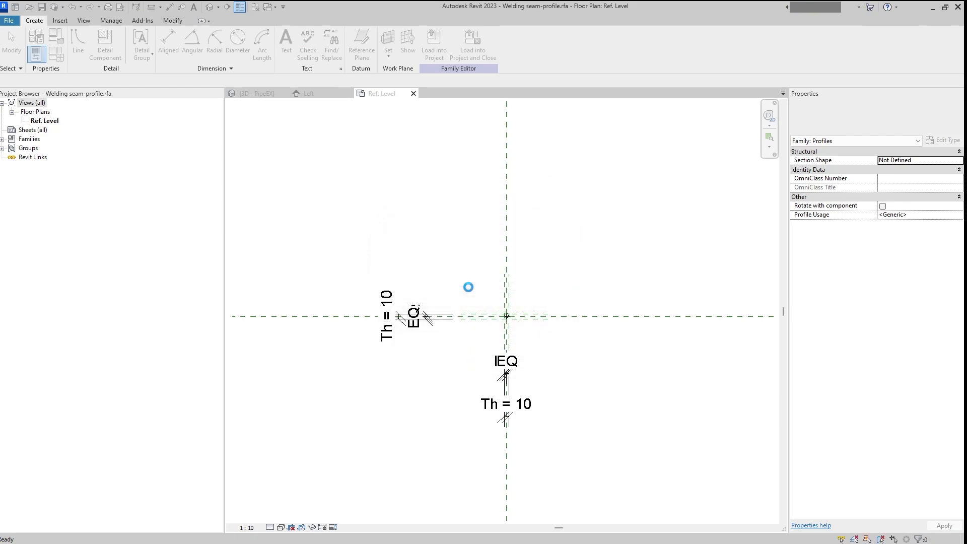
left_click(468, 283)
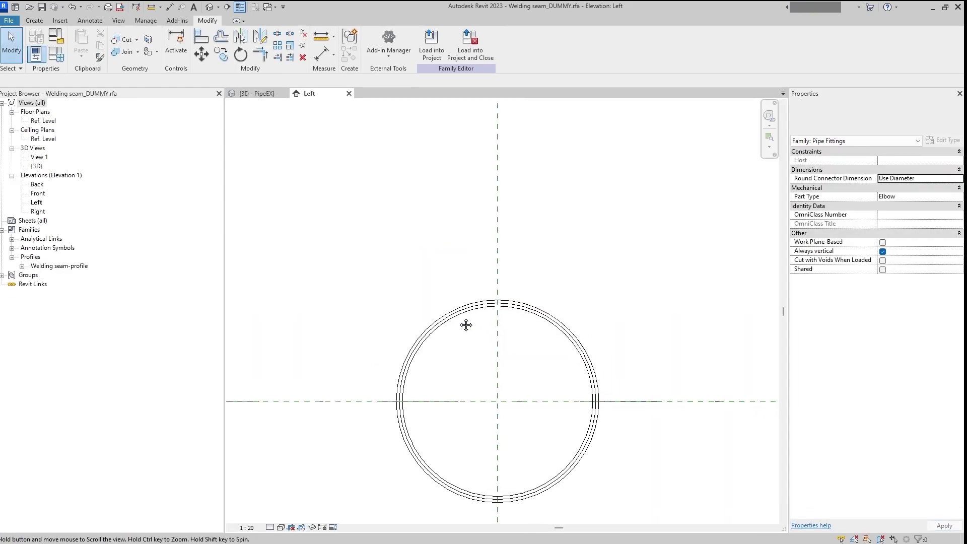
Associate the Th parameter of the Welding seam-profile type with the PiX_PPG_Thickness_1 family parameter.
double_click(48, 267)
left_click(57, 274)
right_click(59, 277)
double_click(51, 278)
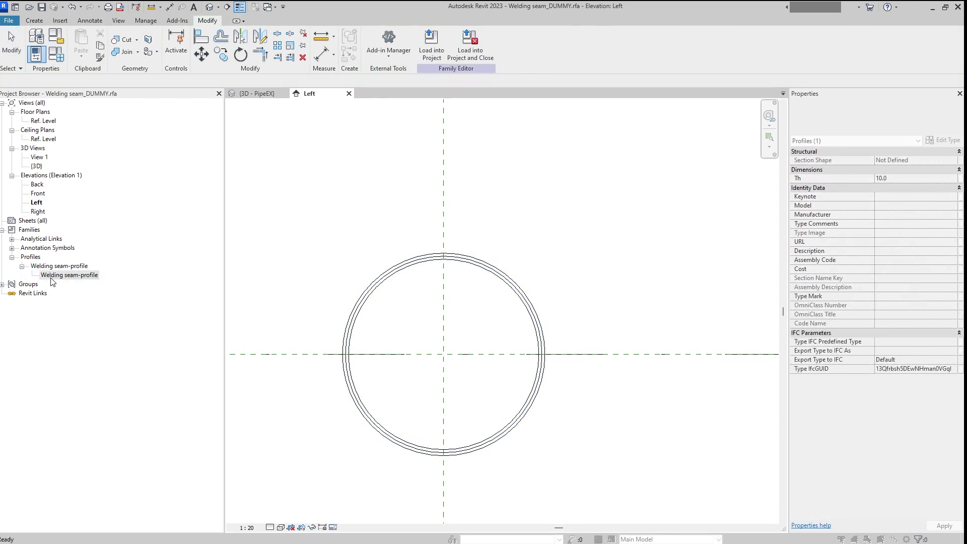
double_click(51, 277)
left_click(850, 204)
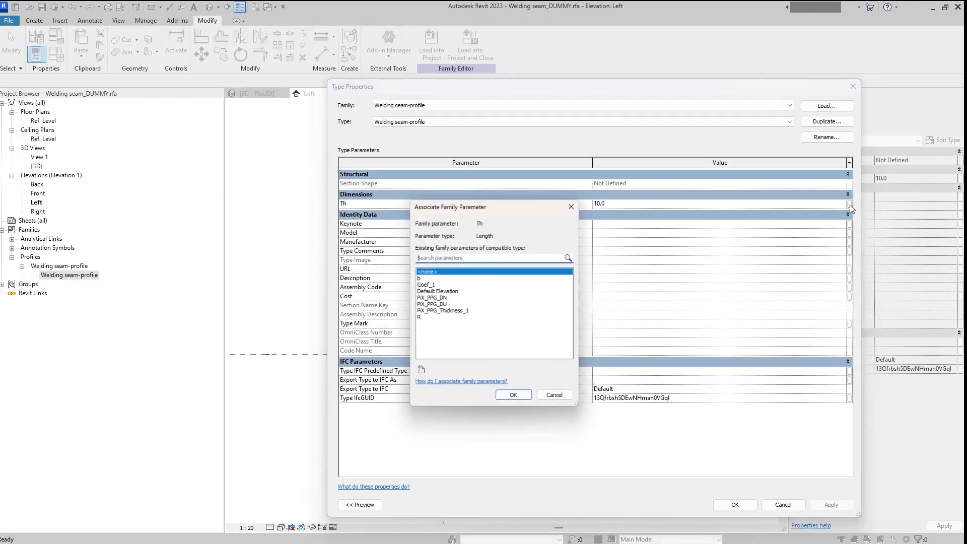
left_click(446, 311)
left_click(504, 398)
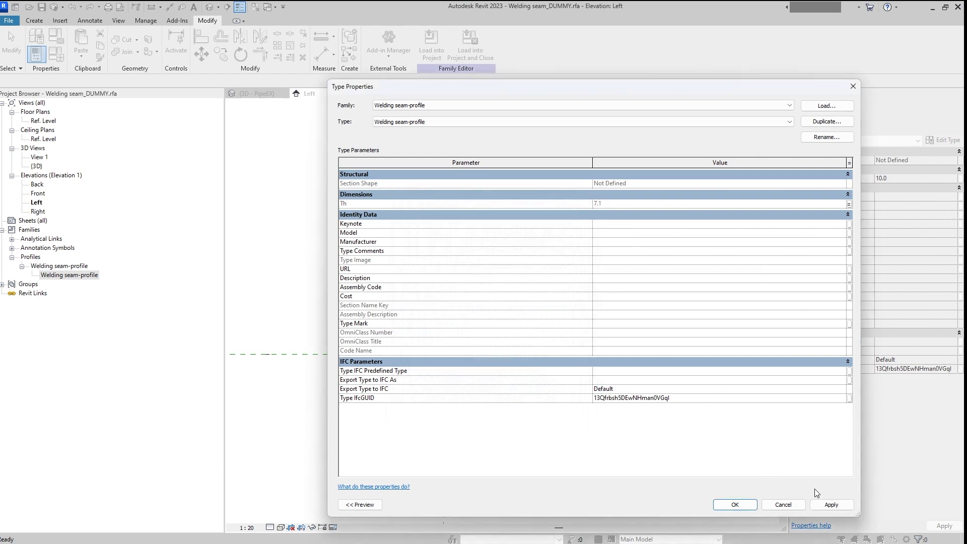
left_click(736, 505)
Examine the swept weld ring and its profile settings in the default 3D view and close the inactive views.
left_click(209, 7)
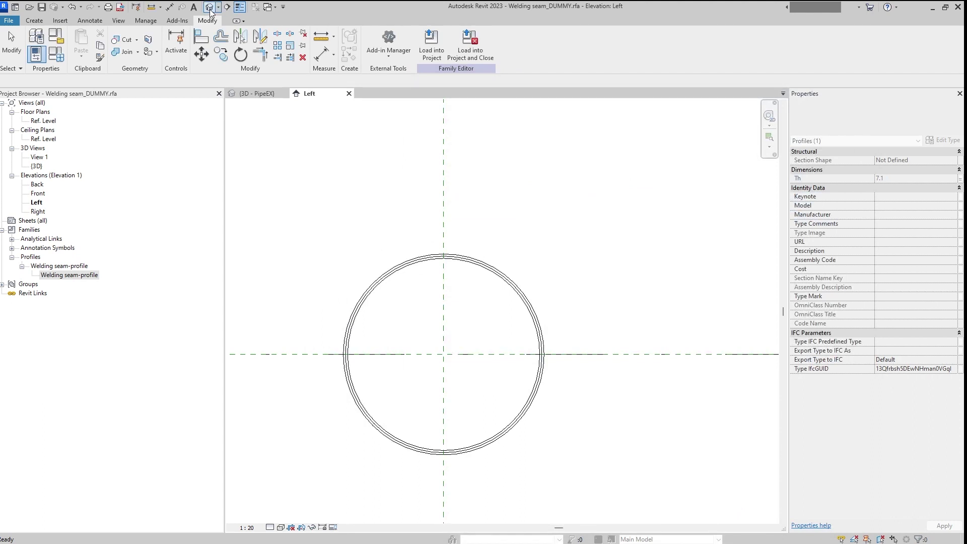
middle_click_drag(587, 259, 530, 179, "shift")
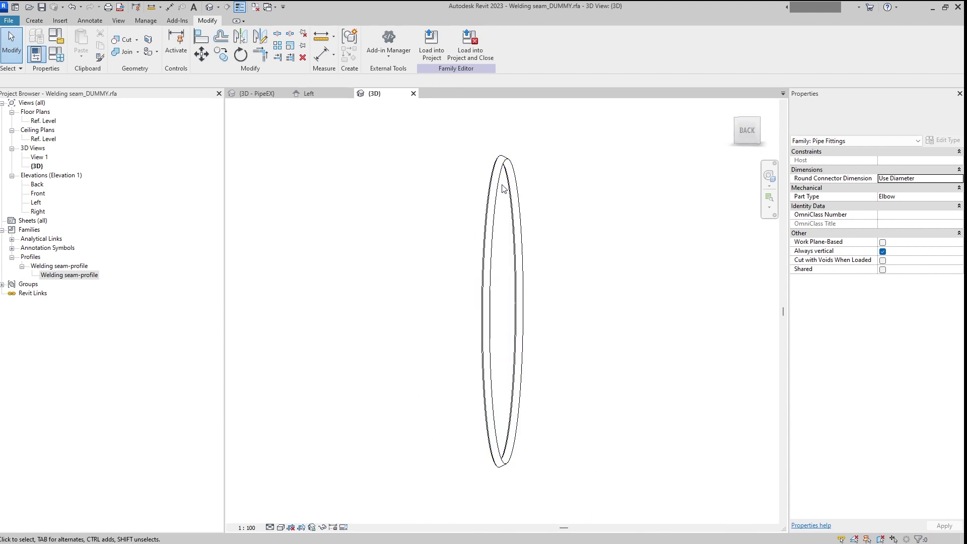
left_click(519, 201)
mouse_move(535, 221)
middle_mouse_down("shift")
mouse_move(526, 226)
mouse_move(537, 233)
middle_mouse_up("shift")
left_click(909, 279)
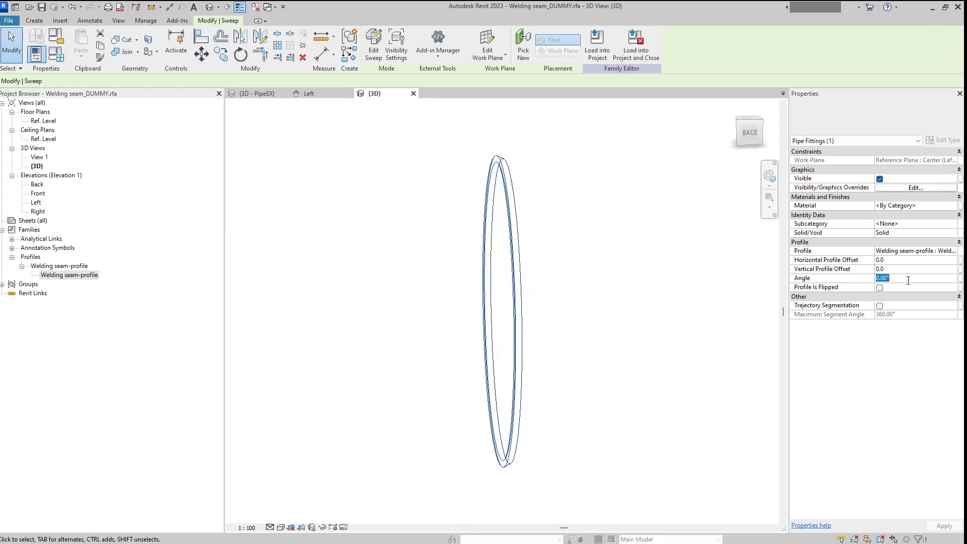
mouse_move(527, 202)
middle_mouse_down("shift")
mouse_move(536, 182)
mouse_move(501, 136)
mouse_move(553, 163)
mouse_move(545, 180)
mouse_move(637, 173)
mouse_move(513, 207)
mouse_move(398, 207)
middle_mouse_up("shift")
left_click(544, 180)
left_click(255, 7)
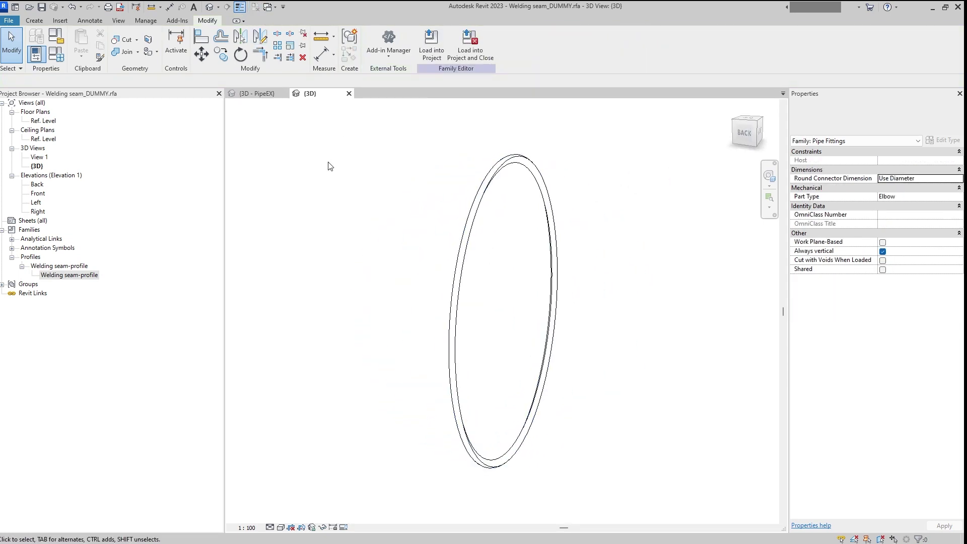
middle_click_drag(331, 164, 355, 210, "shift")
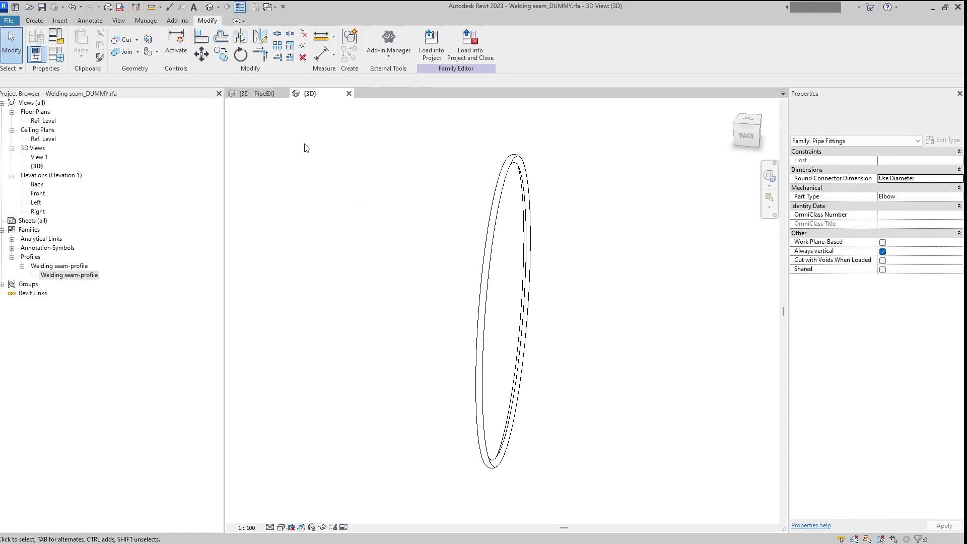
Load the seam family into the PipeEX project and close it, overwriting the existing version and its parameter values.
left_click(470, 50)
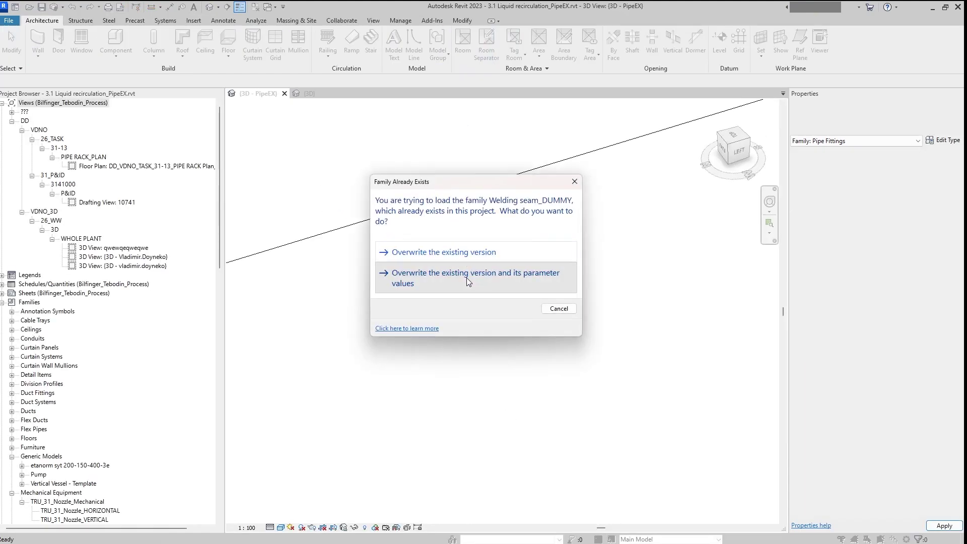
left_click(474, 276)
left_click(502, 289)
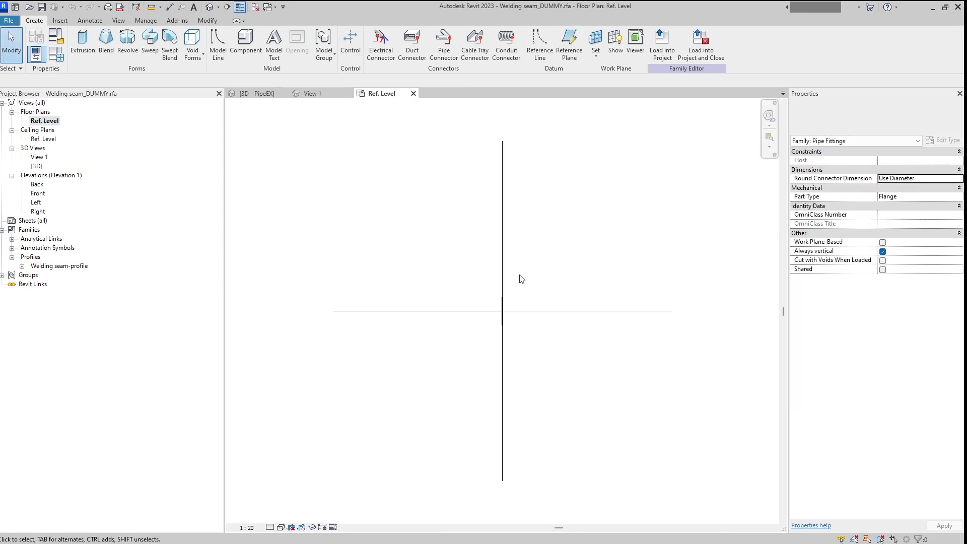
Place a Hydronic Supply pipe connector on the Center (Left/Right) reference plane as its work plane.
scroll(521, 280, "up", 8)
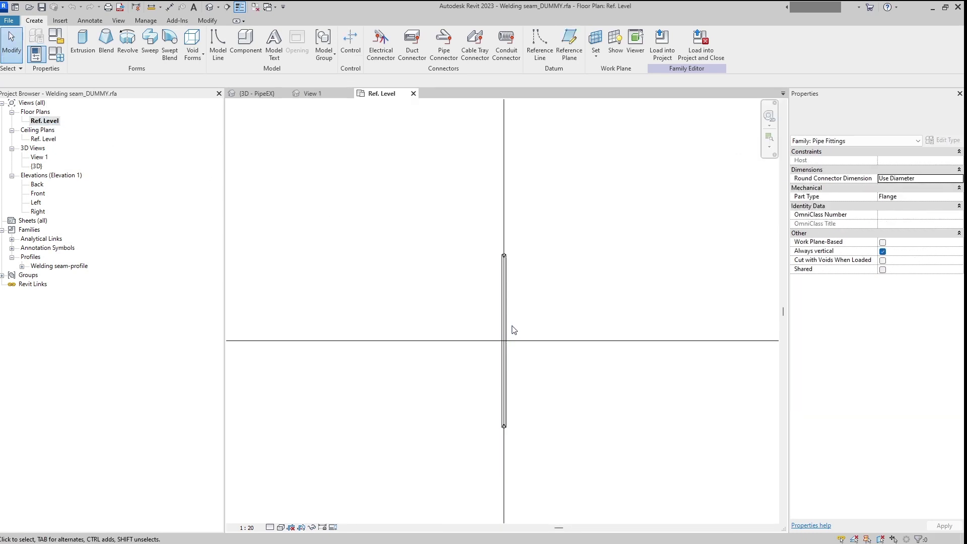
left_click(444, 43)
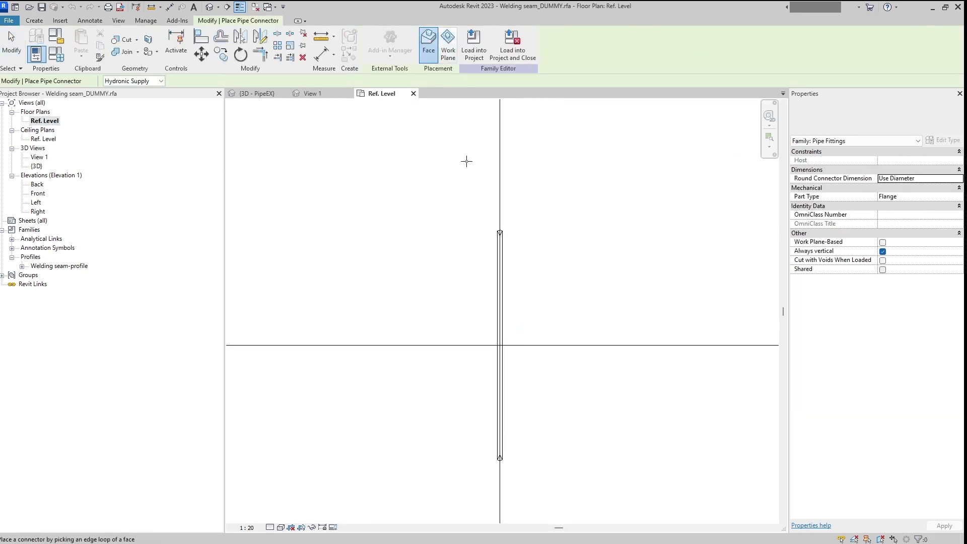
left_click(454, 53)
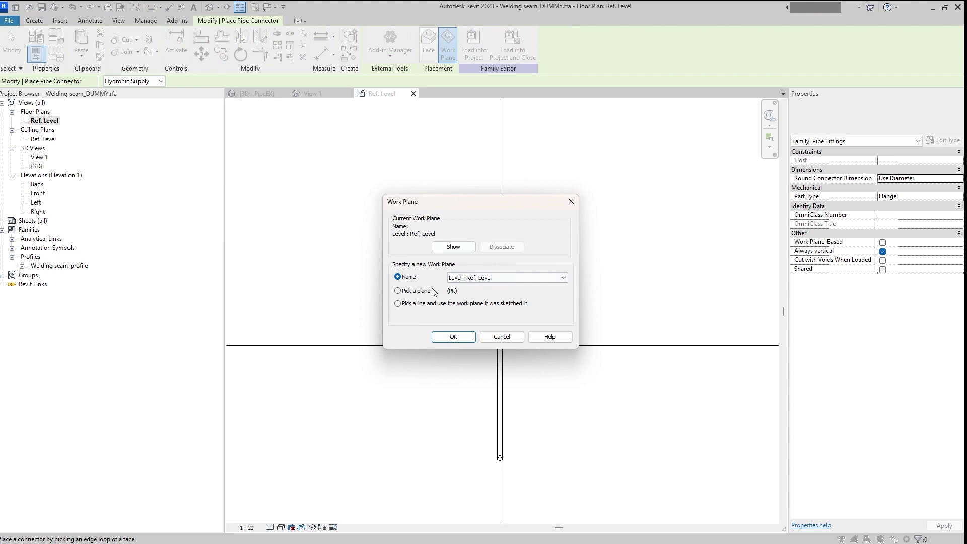
left_click(472, 339)
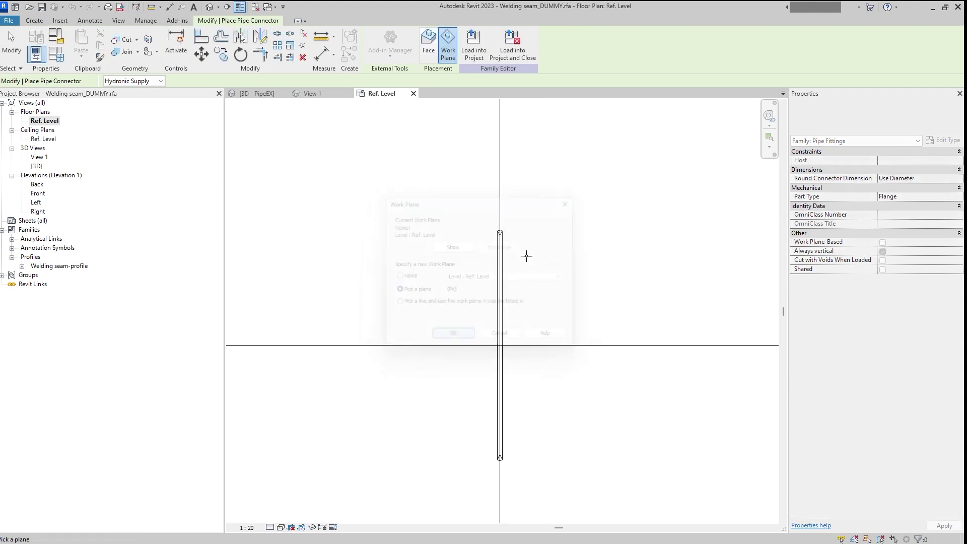
left_click(500, 218)
left_click(578, 346)
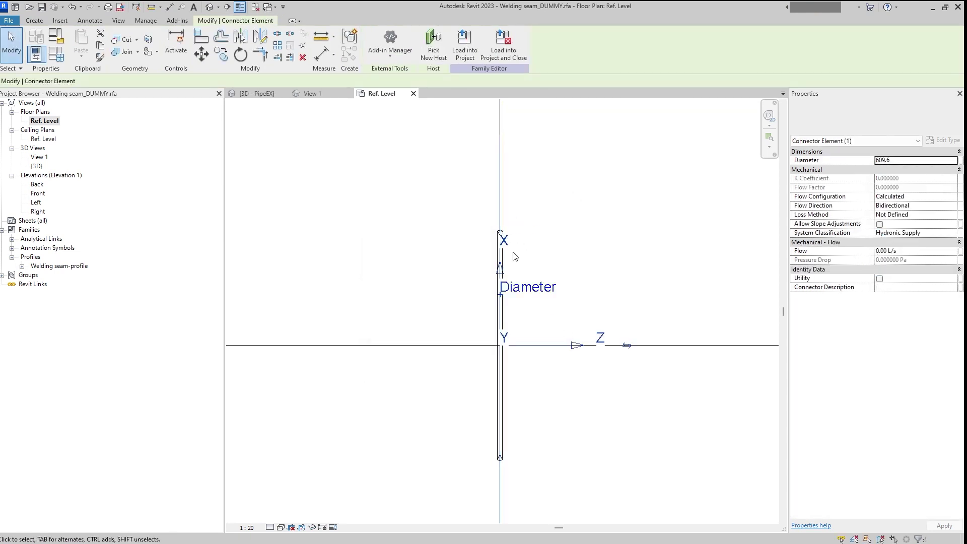
key("Escape")
Place a second pipe connector with the Global system type on the Center (Left/Right) reference plane, picking that plane as the work plane.
left_click(34, 21)
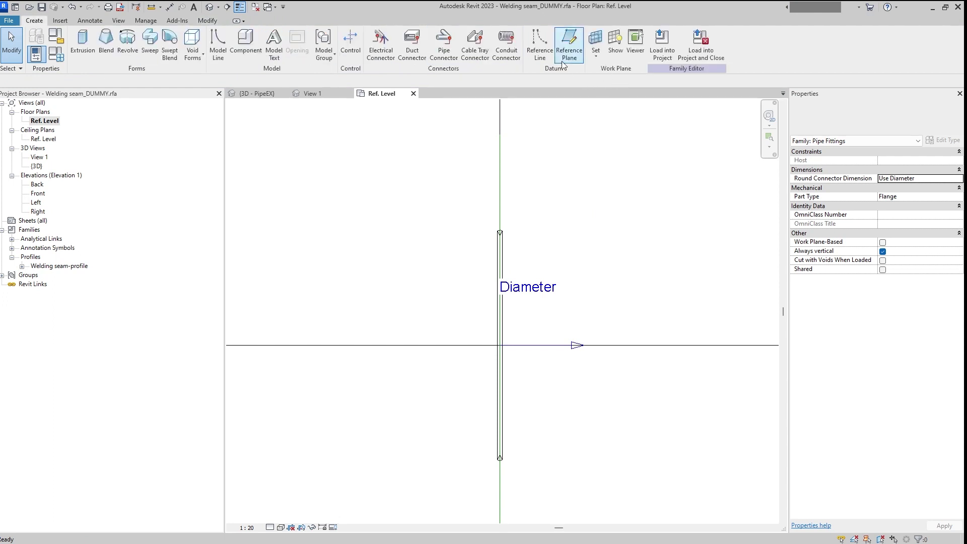
left_click(444, 44)
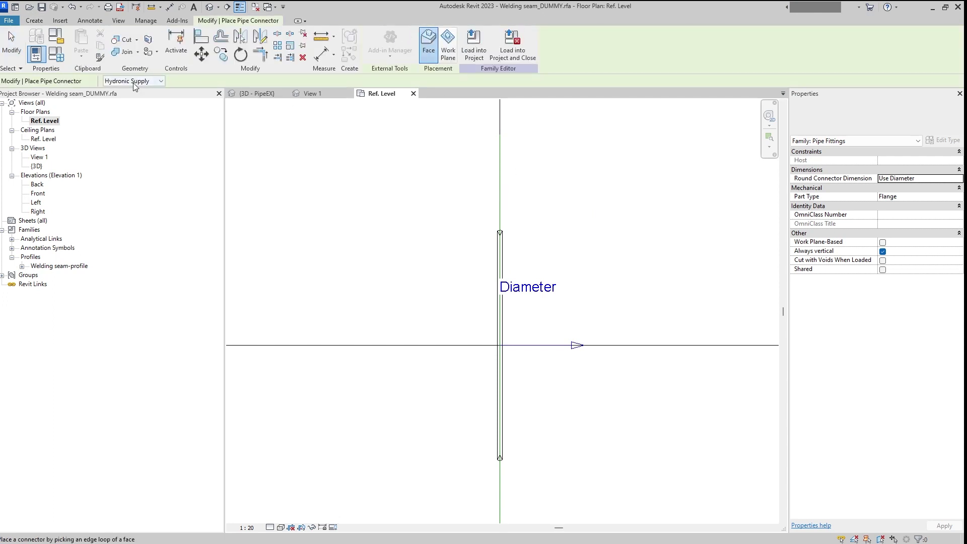
left_click(161, 81)
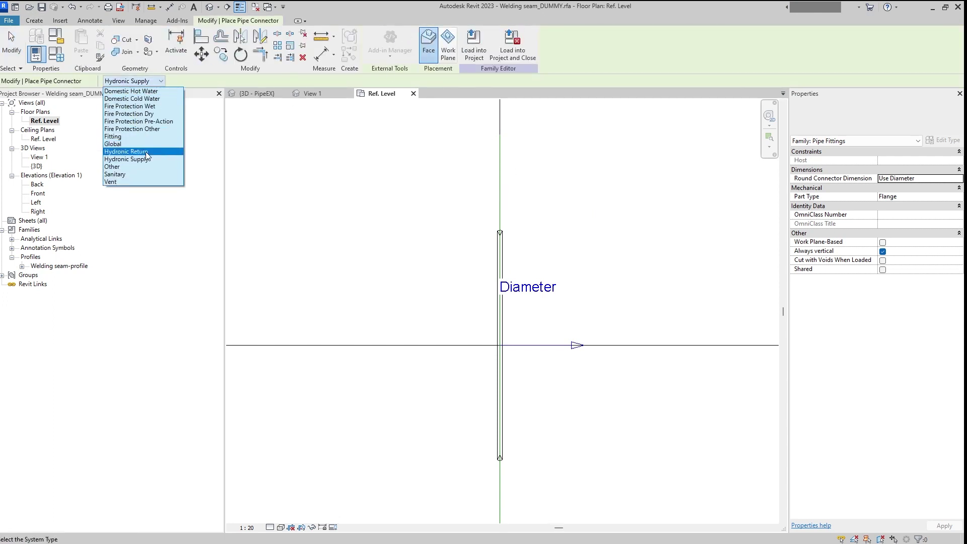
left_click(126, 171)
left_click(160, 81)
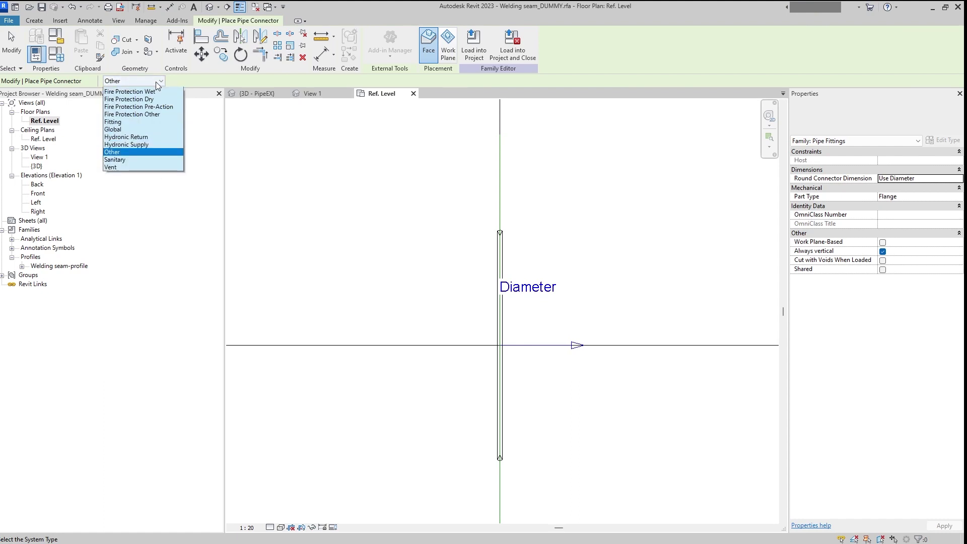
left_click(113, 144)
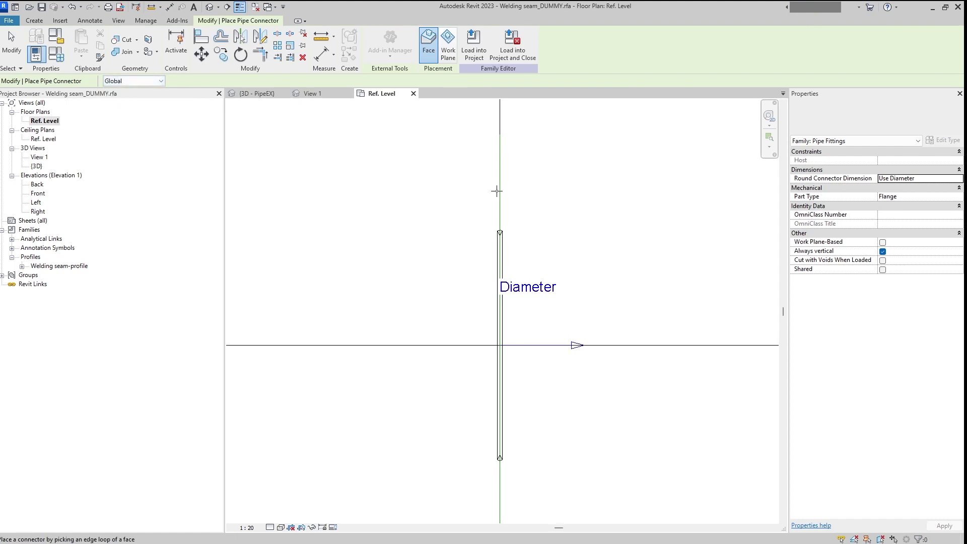
left_click(448, 45)
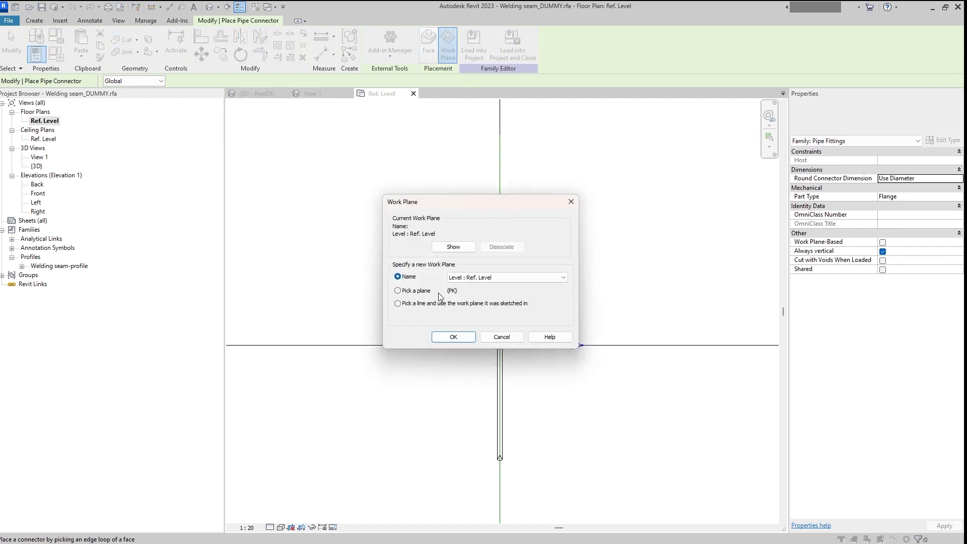
left_click(457, 337)
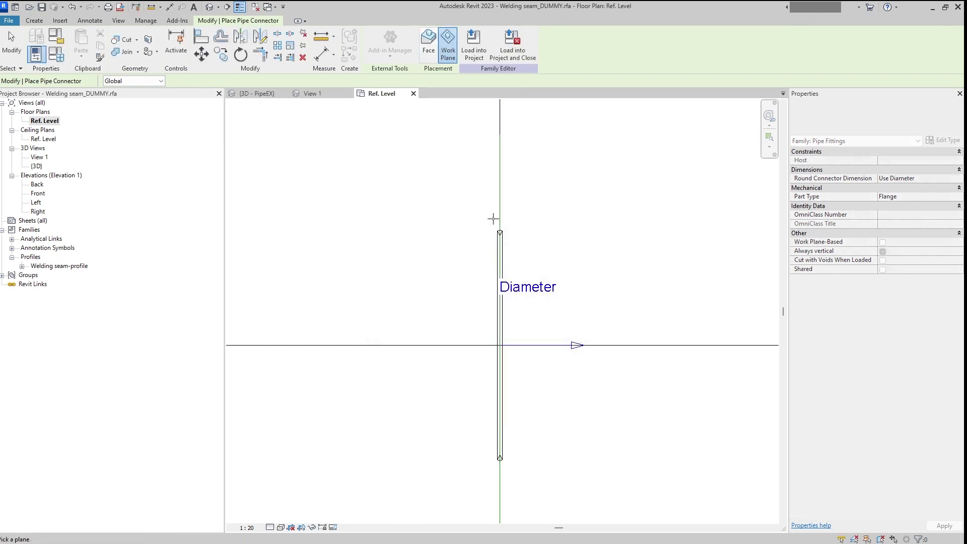
left_click(501, 214)
left_click(529, 283)
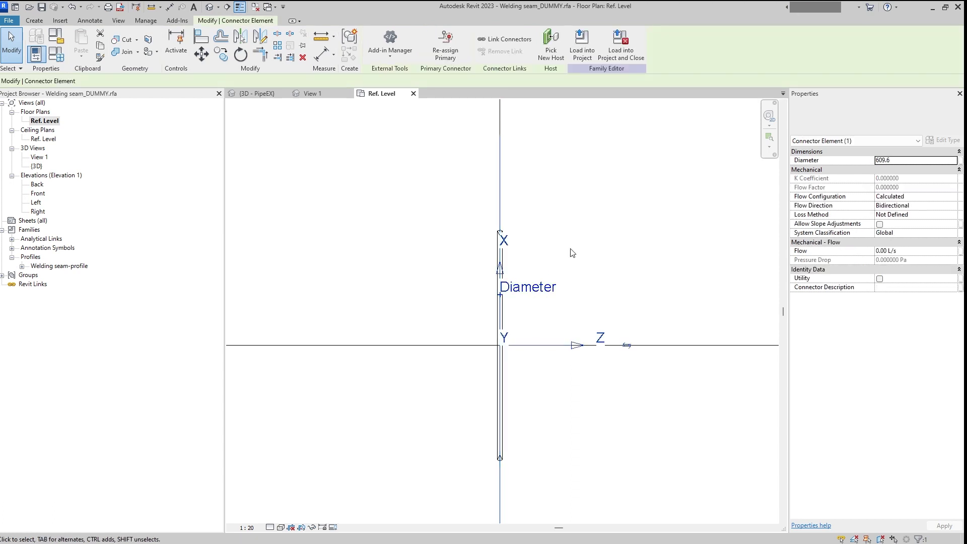
Flip the direction of the Global connector so that it faces opposite to the Hydronic Supply connector.
scroll(599, 318, "down", 3)
left_click(618, 338)
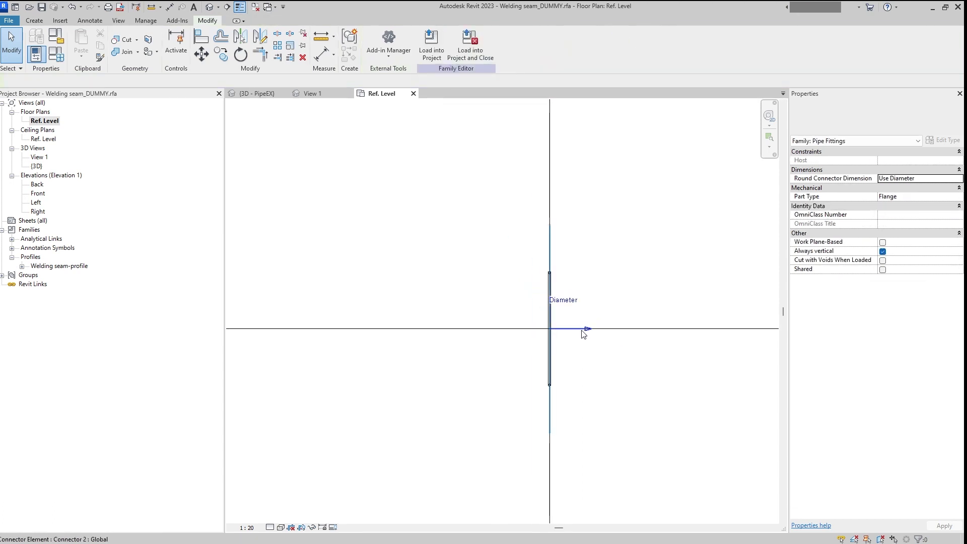
left_click(584, 330)
left_click(613, 329)
left_click(609, 279)
left_click(524, 329)
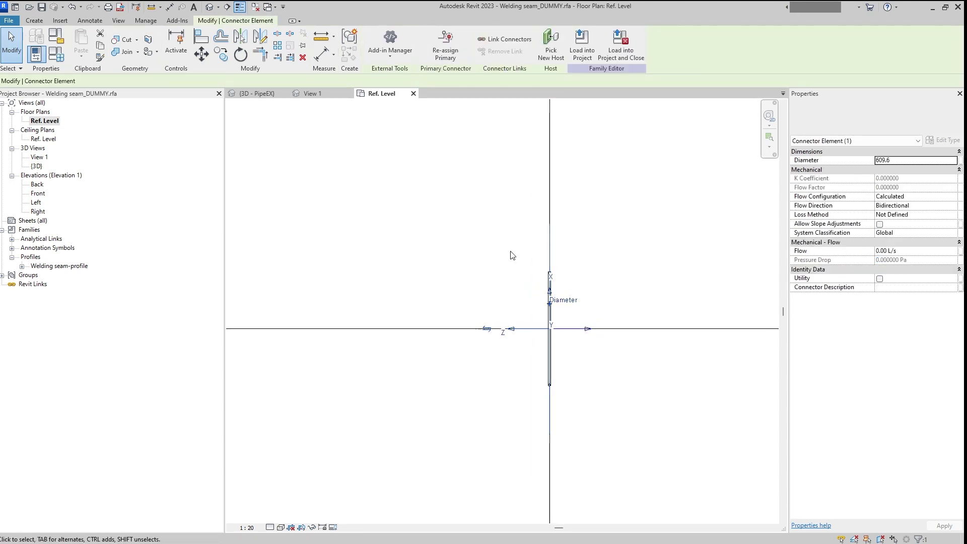
Associate the Diameter of both pipe connectors with the PiX_PPG_DN family parameter.
left_click(575, 301, "ctrl")
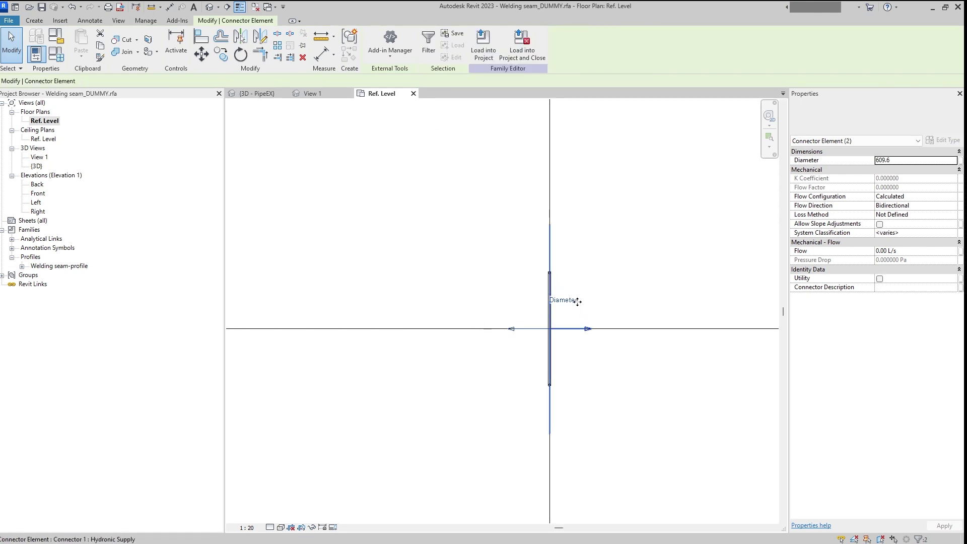
left_click(961, 161)
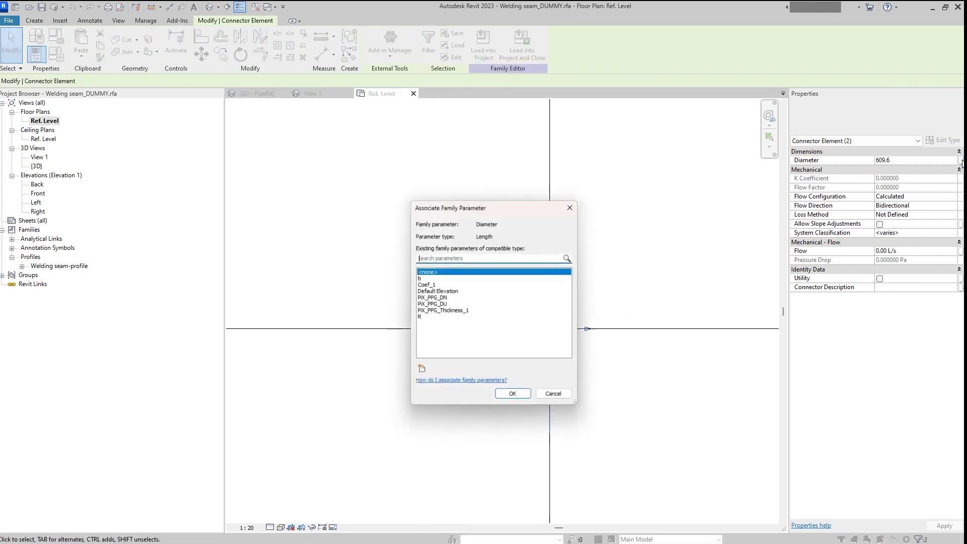
left_click(456, 299)
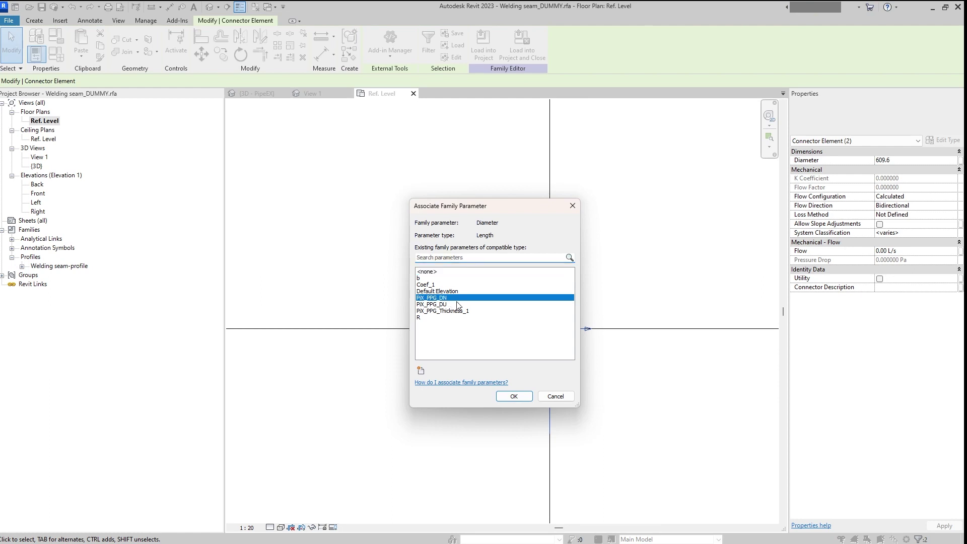
left_click(514, 397)
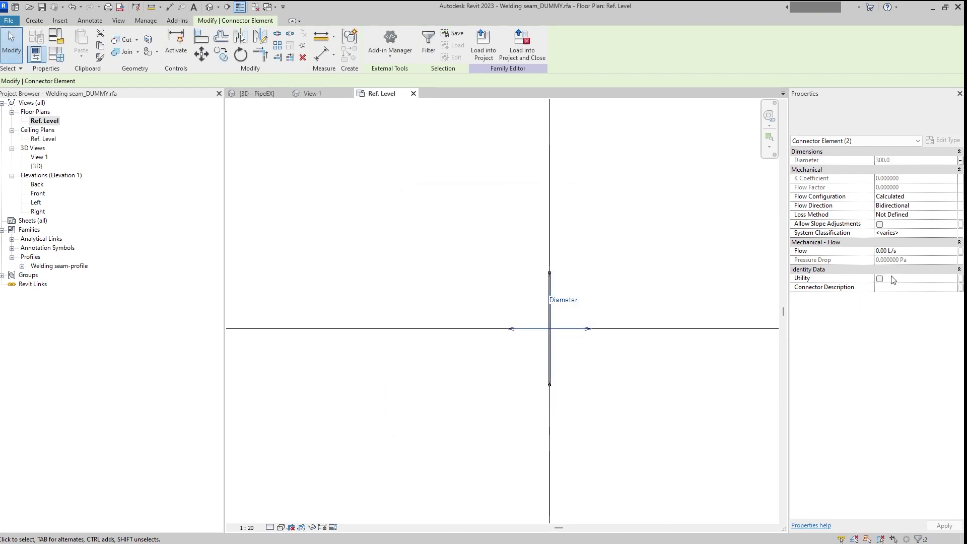
Set the System Classification of both pipe connectors to Global and clear the selection.
left_click(954, 234)
left_click(954, 234)
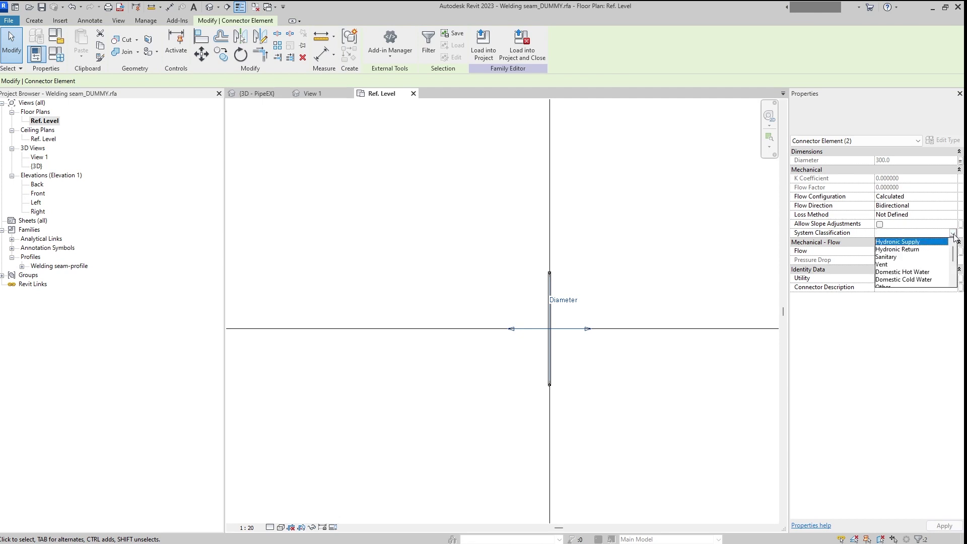
scroll(905, 266, "down", 4)
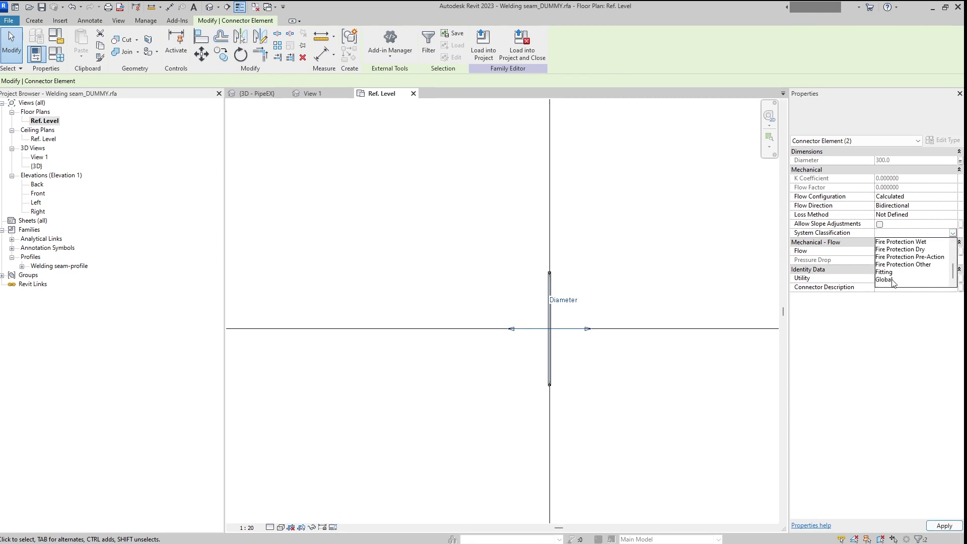
left_click(887, 279)
left_click(651, 255)
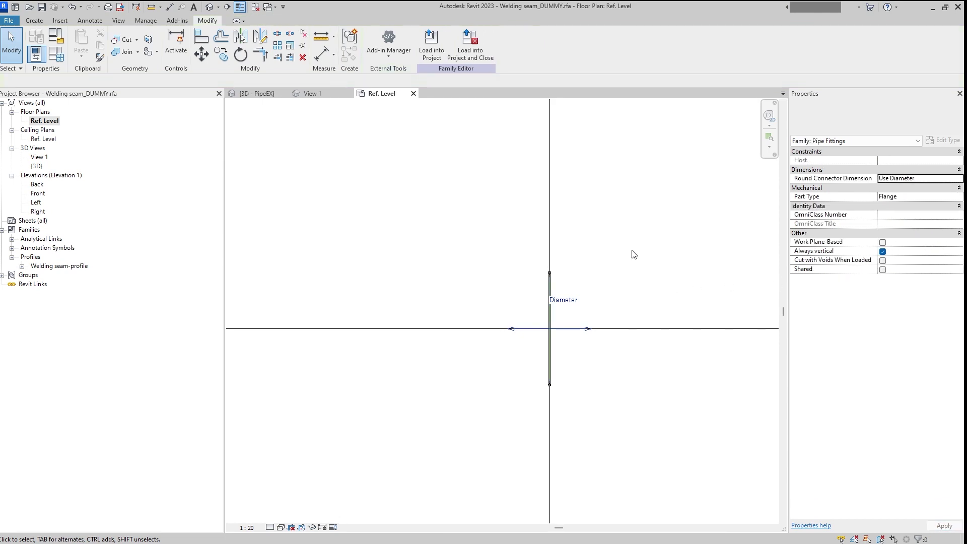
left_click(574, 306)
left_click(504, 39)
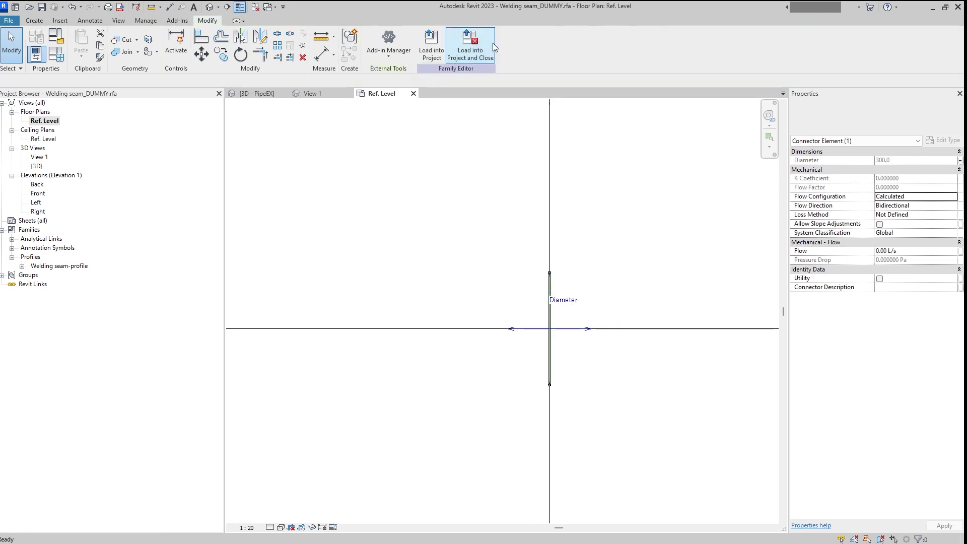
key("Escape")
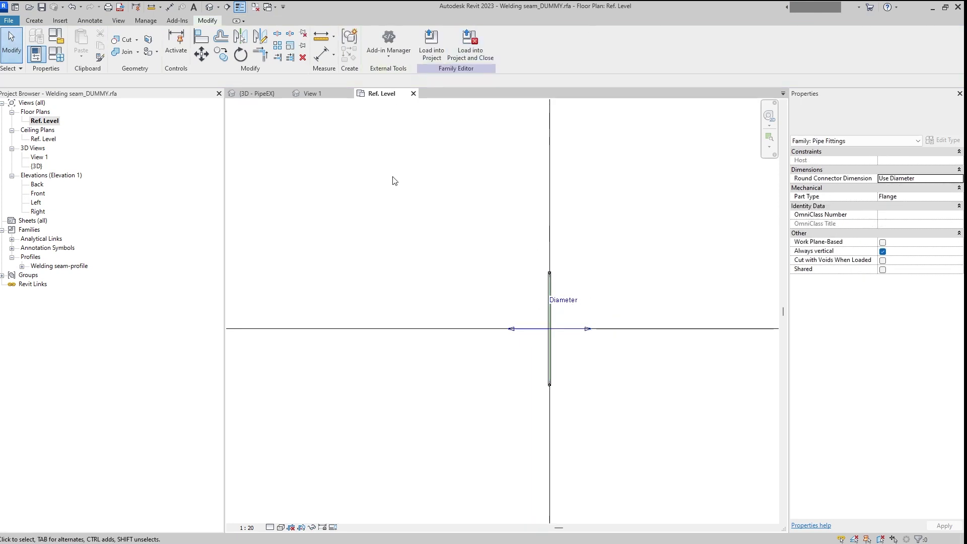
Save the family over Welding seam_DUMMY.rfa, then load it into the project and close it, overwriting the existing version and its parameter values.
left_click(256, 8)
key("ctrl+s")
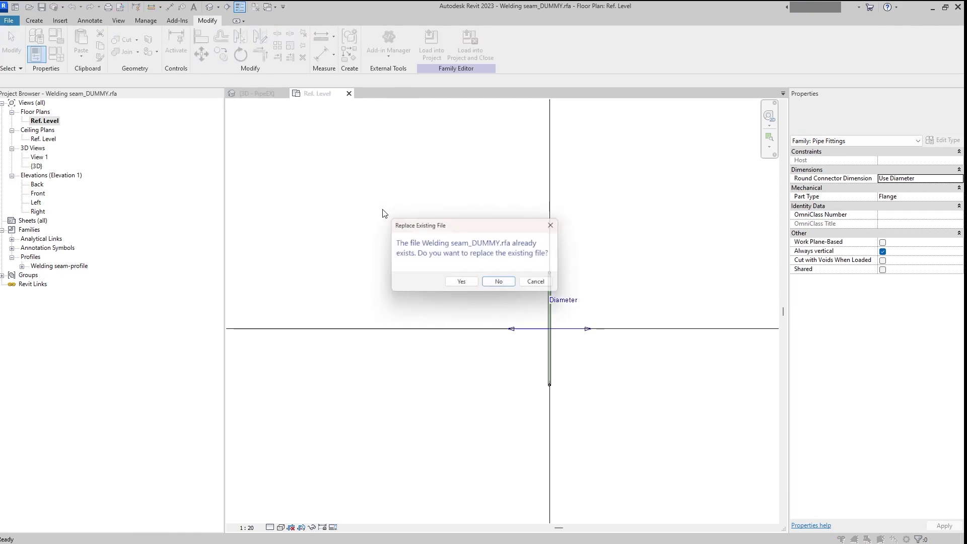
left_click(462, 283)
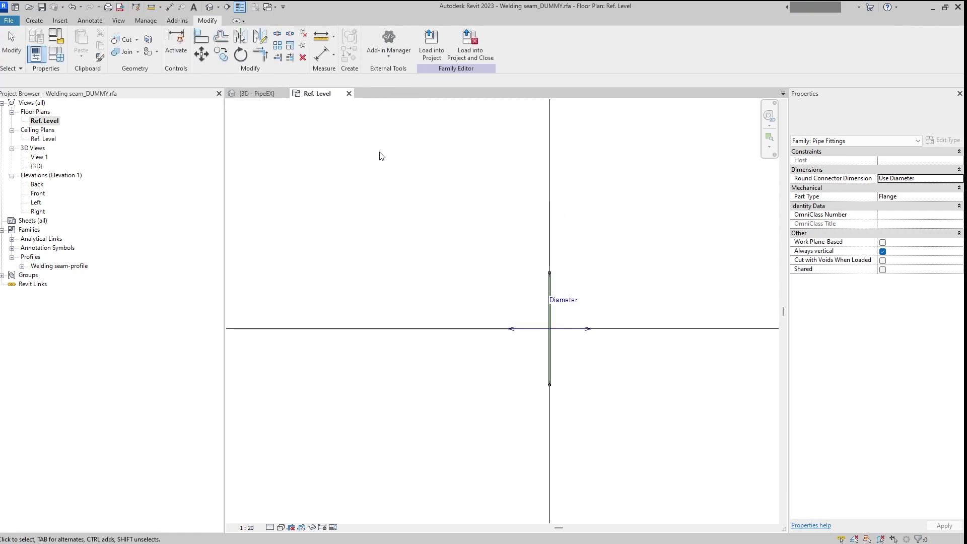
left_click(470, 46)
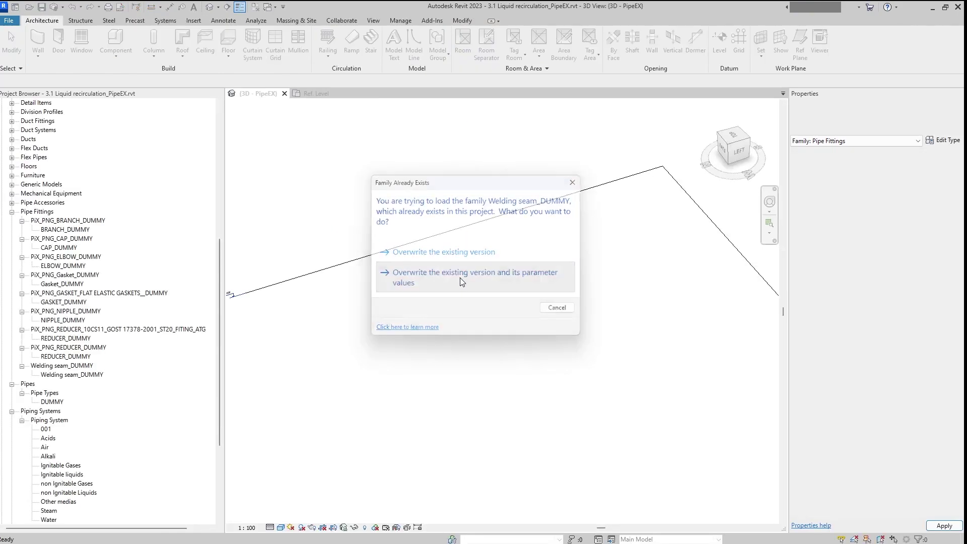
left_click(460, 277)
Assign Welding seam_DUMMY as the Flange fitting in the routing preferences of the DUMMY pipe type.
double_click(53, 394)
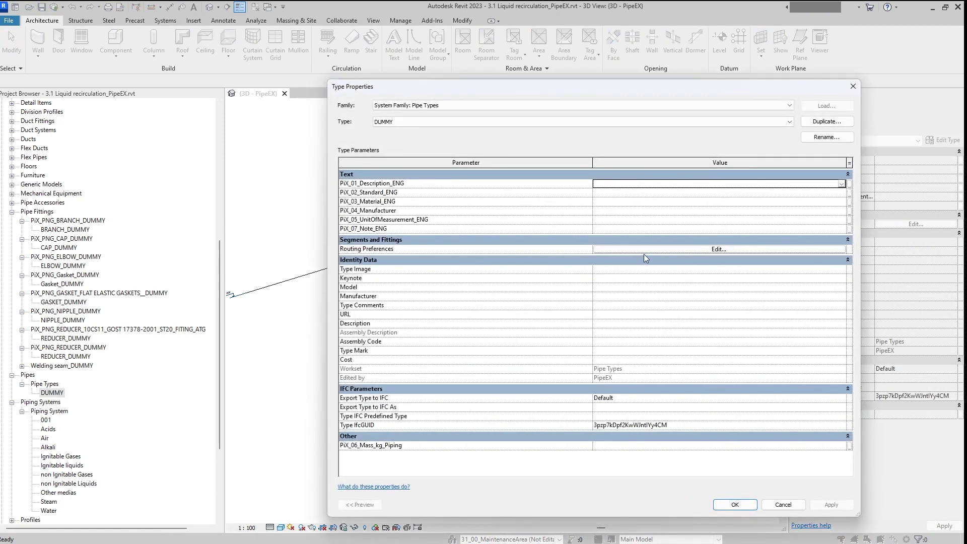
left_click(646, 250)
left_click(422, 304)
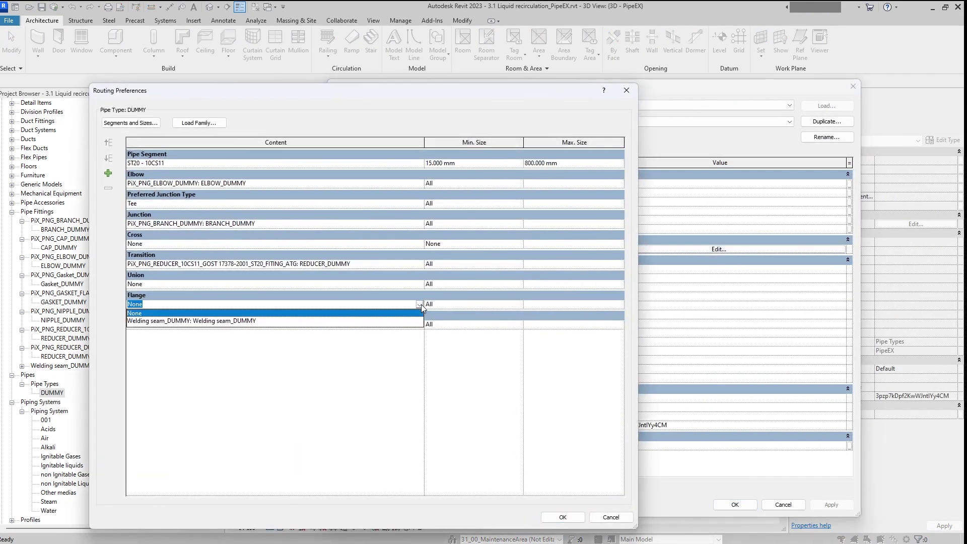
left_click(222, 323)
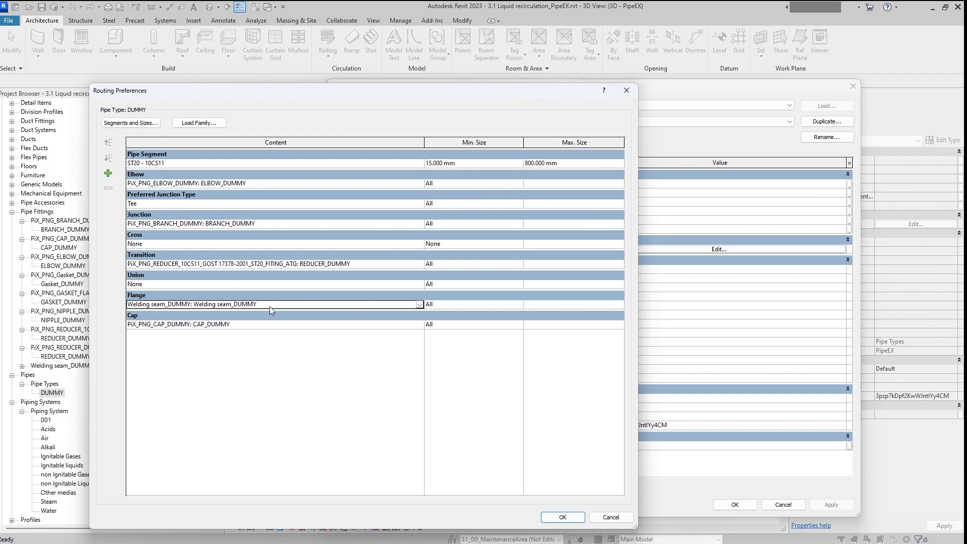
left_click(108, 174)
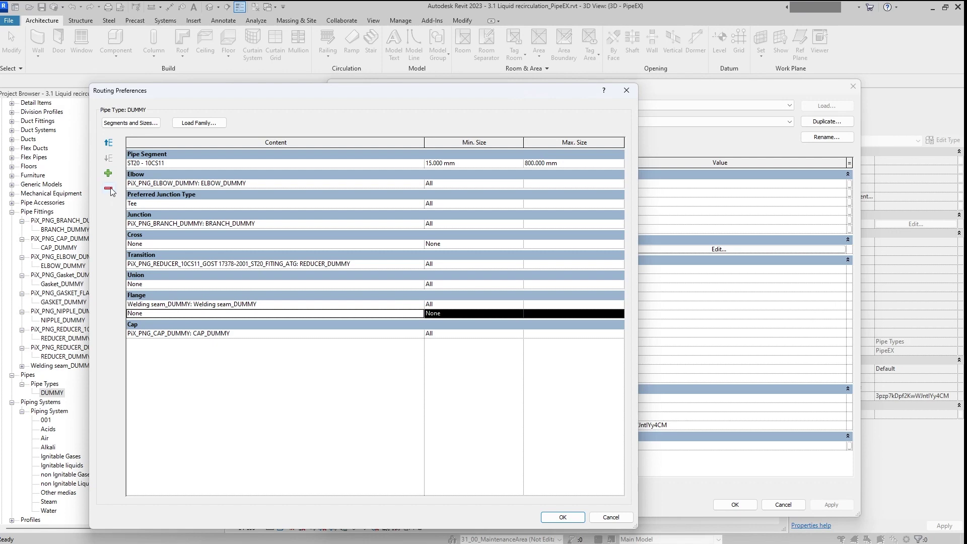
left_click(109, 190)
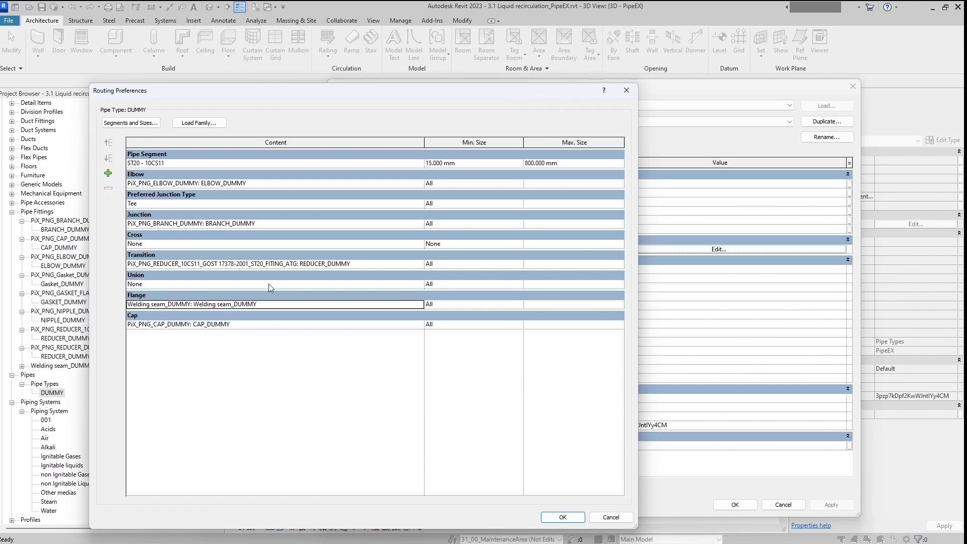
left_click(563, 517)
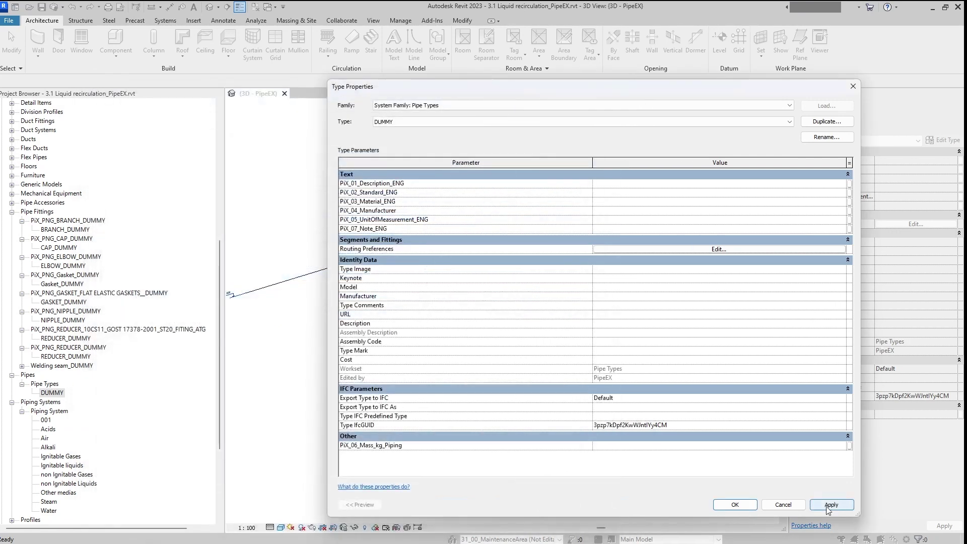
left_click(740, 506)
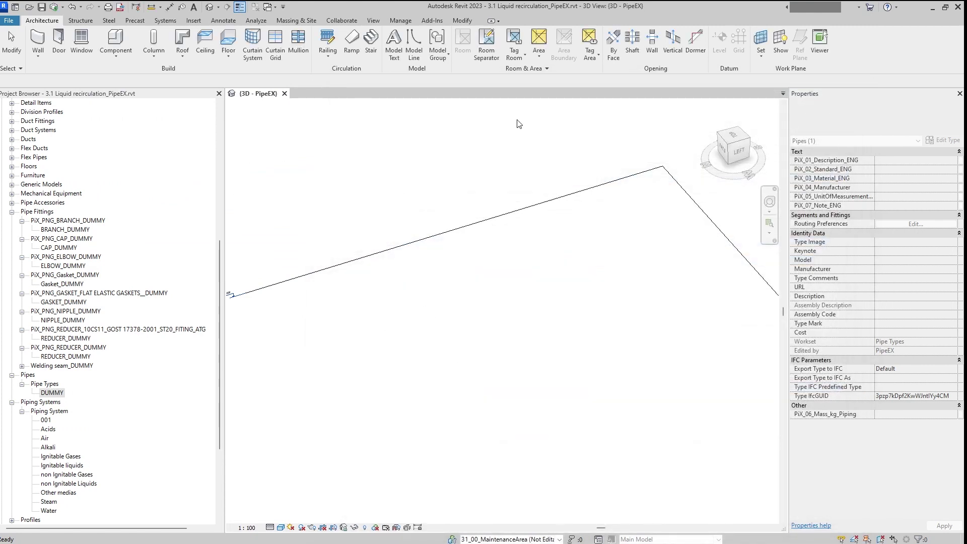
Draw a 200 mm diameter DUMMY pipe run of two segments with a horizontal 90° turn in the 3D view.
left_click(179, 23)
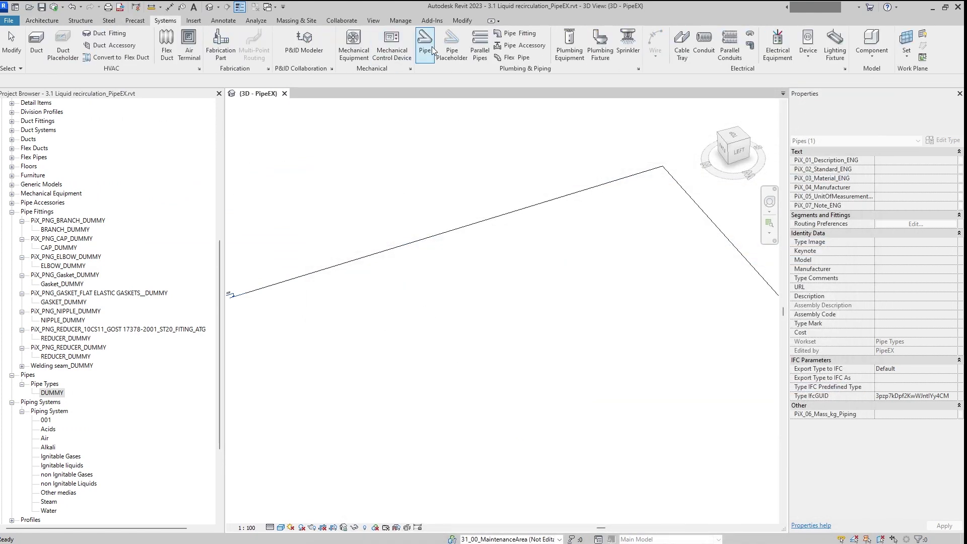
left_click(430, 54)
scroll(451, 325, "up", 2)
scroll(452, 325, "up", 1)
middle_click_drag(493, 292, 381, 385)
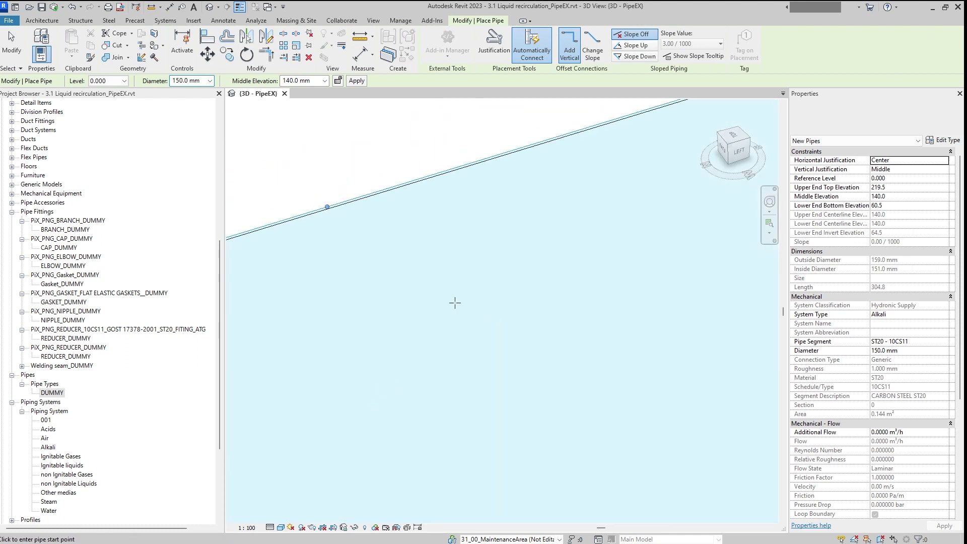
left_click(213, 81)
left_click(187, 180)
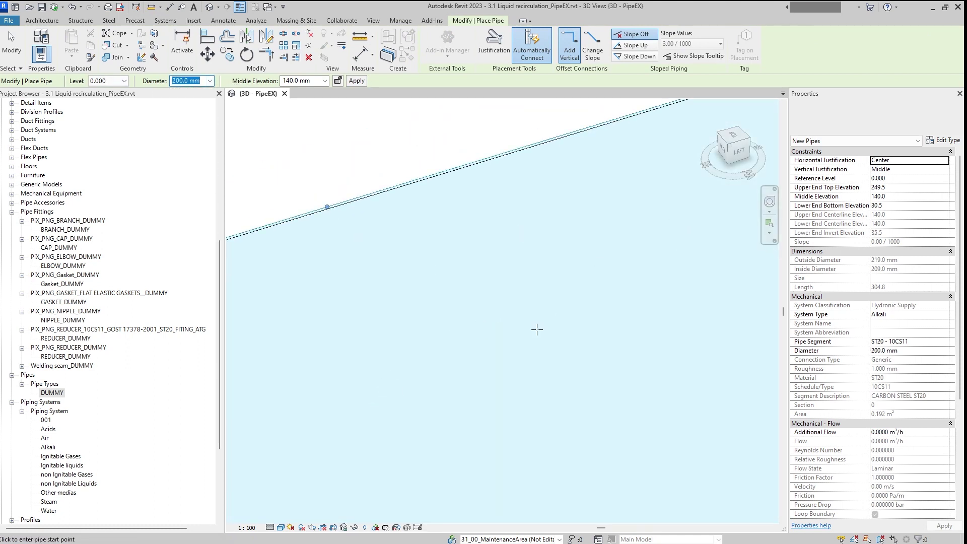
left_click(330, 432)
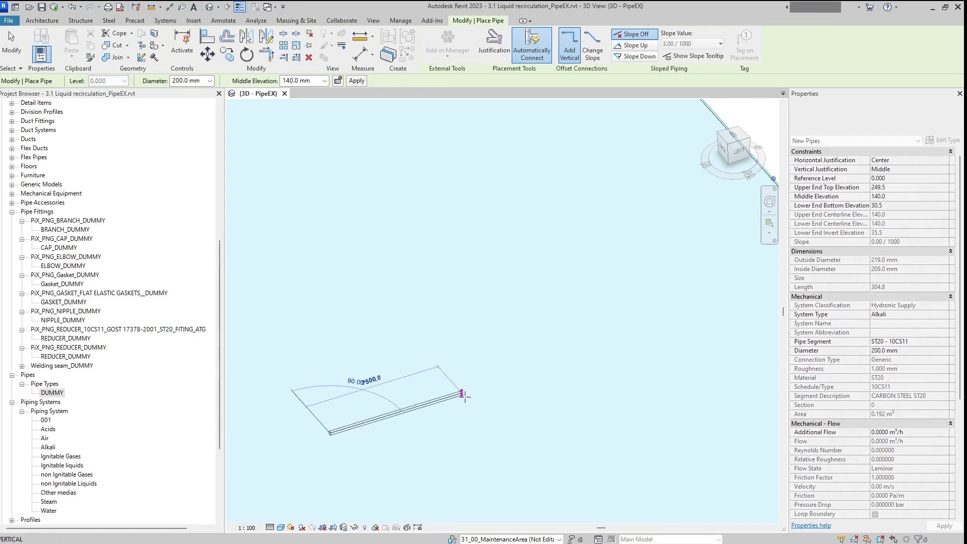
scroll(418, 407, "up", 3)
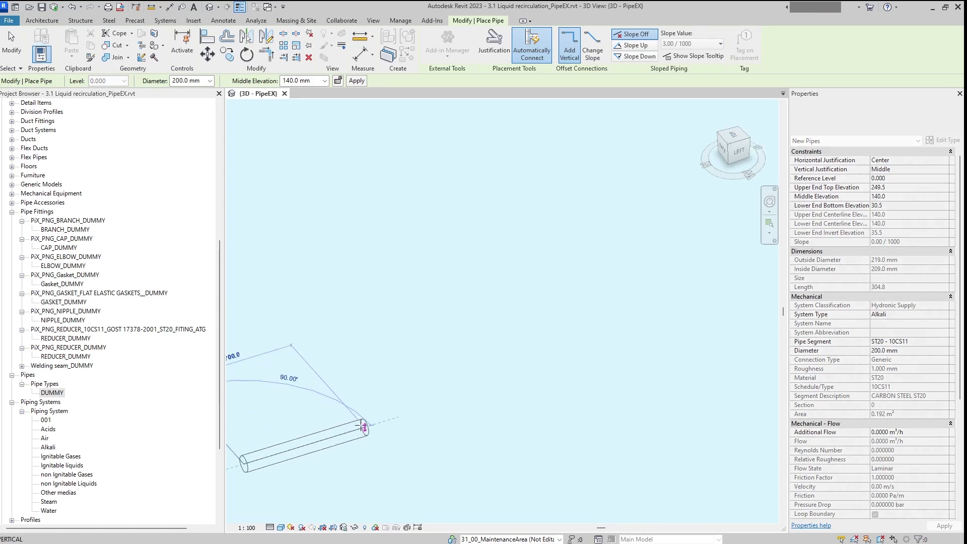
left_click(499, 388)
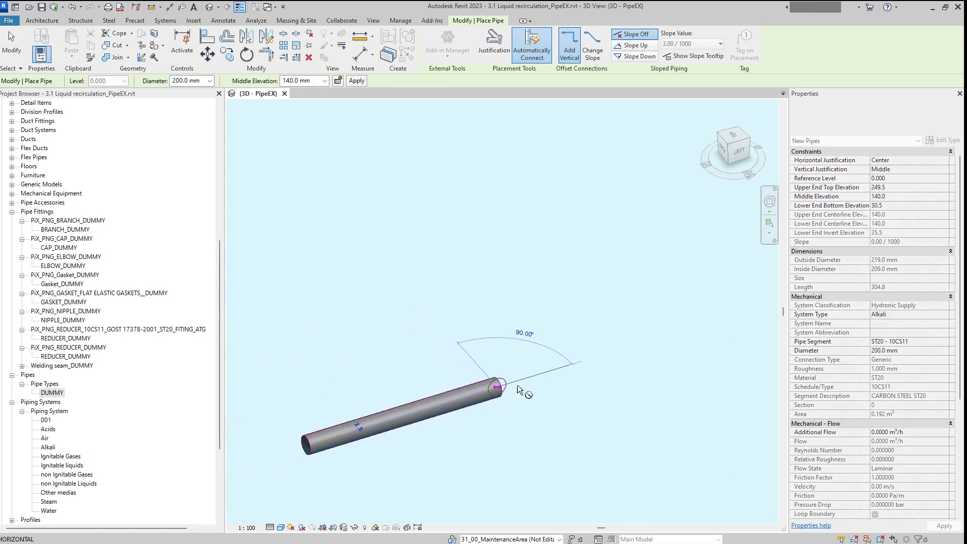
left_click(555, 446)
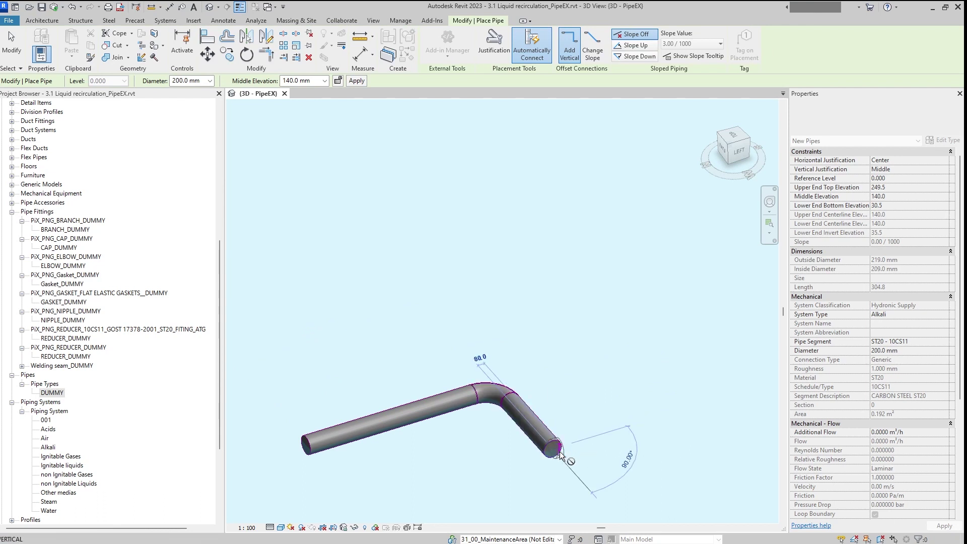
Extend the 200 mm pipe run with another 90° turn and draw a branch about 1100 mm long off the middle segment.
left_click(485, 485)
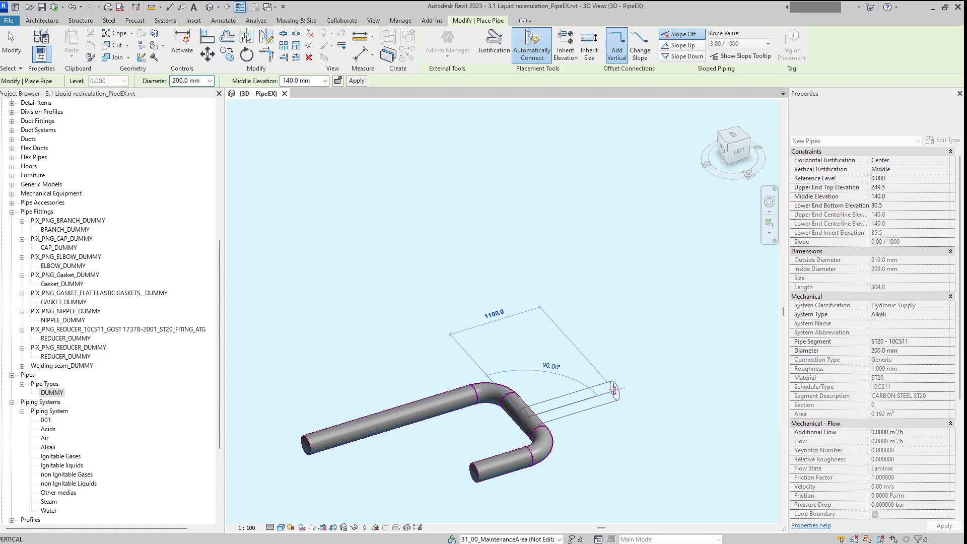
left_click(615, 391)
key("Escape")
key("Escape")
Examine the welding seams at the elbow and tee joints up close from several angles, selecting the seam beside the tee.
scroll(541, 405, "up", 5)
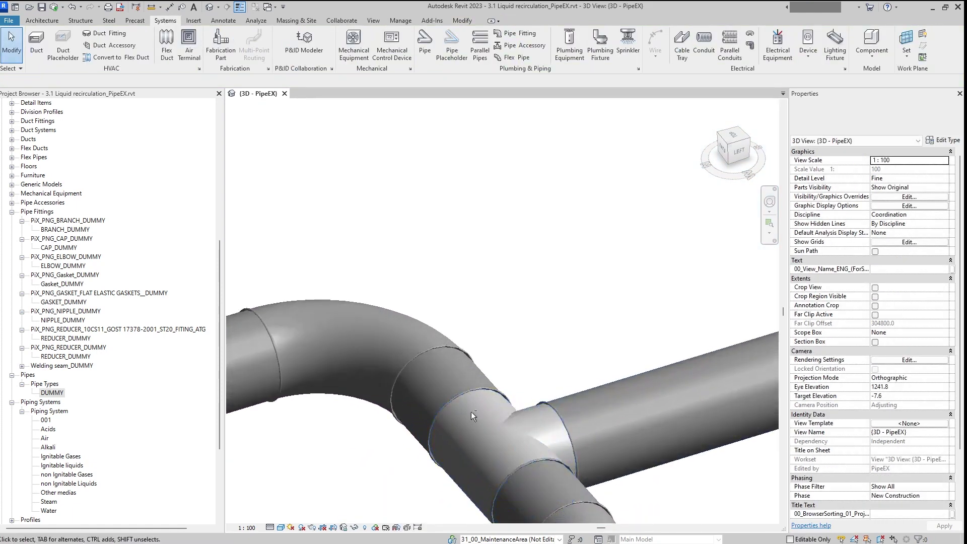
middle_click_drag(472, 413, 563, 427, "shift")
middle_click_drag(675, 341, 454, 406)
middle_click_drag(662, 285, 398, 431)
scroll(605, 211, "up", 3)
scroll(604, 209, "up", 5)
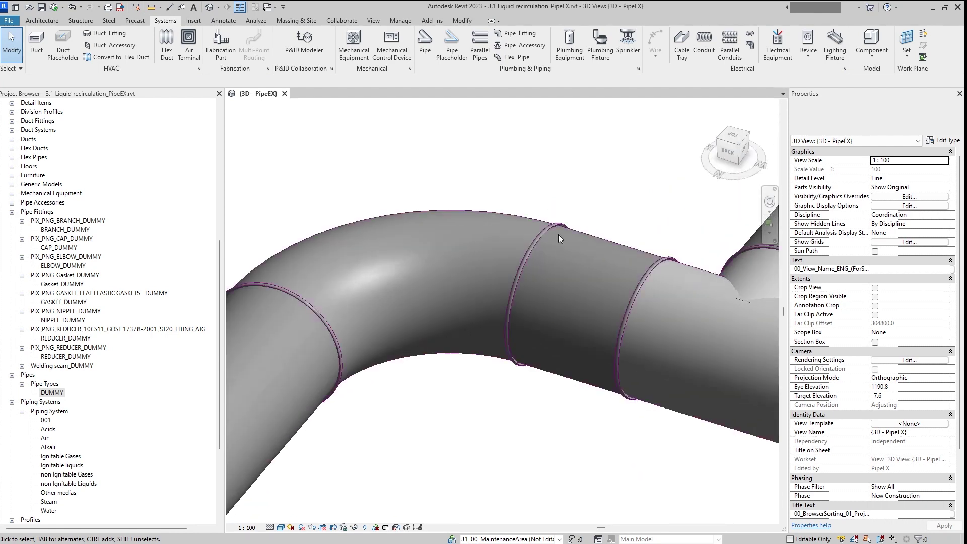
left_click(661, 259)
middle_click_drag(661, 259, 656, 193, "shift")
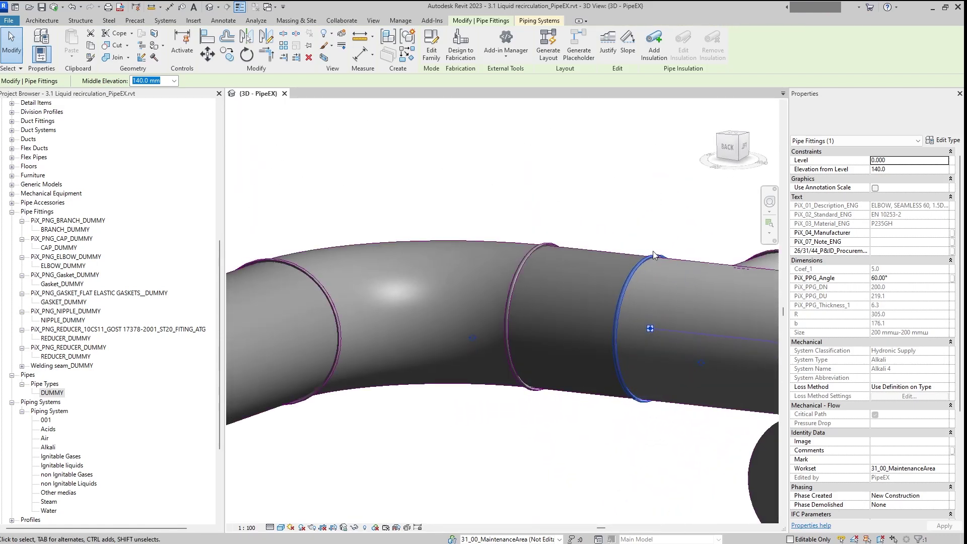
Open the family of the welding seam beside the tee for editing and select its ring-shaped sweep.
scroll(653, 252, "up", 4)
mouse_move(653, 253)
middle_mouse_down("shift")
mouse_move(625, 231)
mouse_move(635, 250)
mouse_move(669, 259)
middle_mouse_up("shift")
double_click(670, 258)
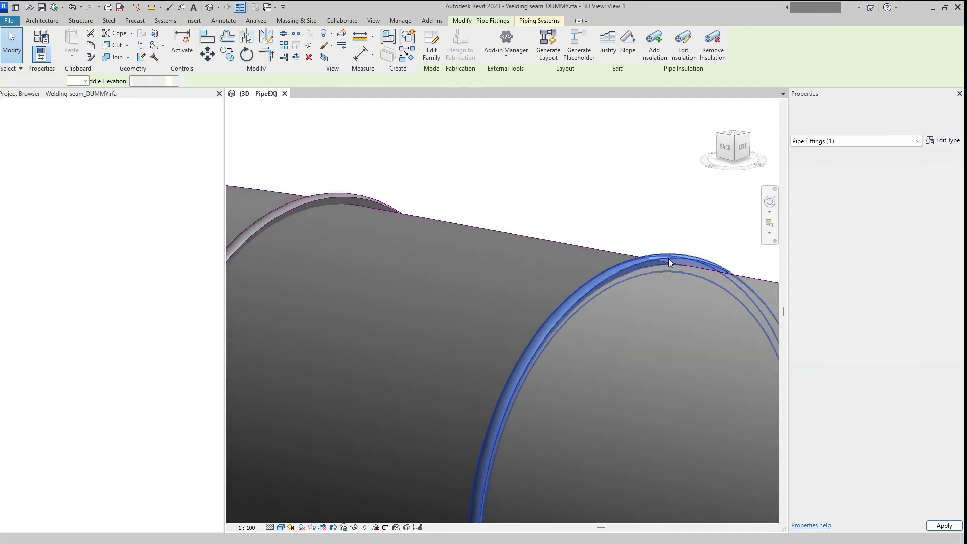
middle_click_drag(511, 237, 454, 309, "shift")
left_click(457, 170)
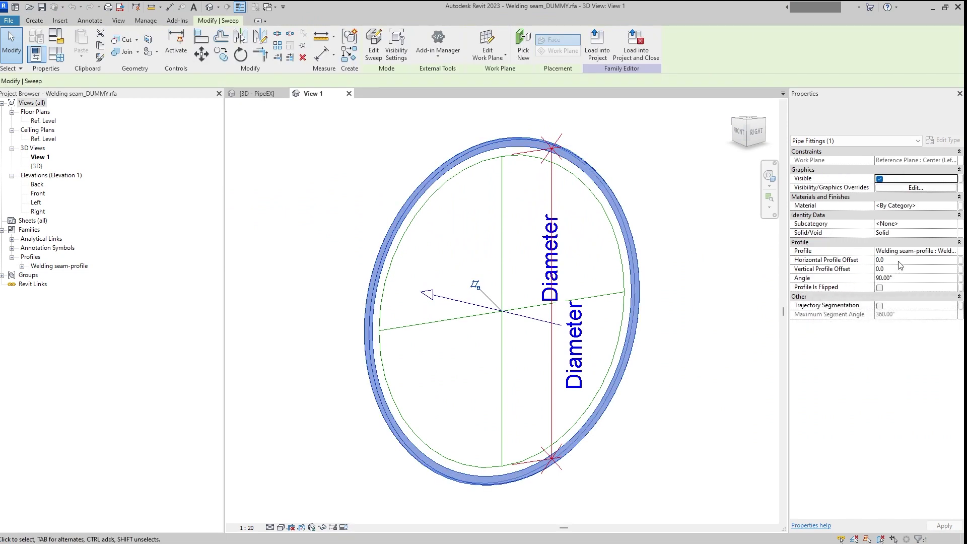
Create an instance family parameter named Th1, grouped under Dimensions, for the sweep's Horizontal Profile Offset.
left_click(963, 265)
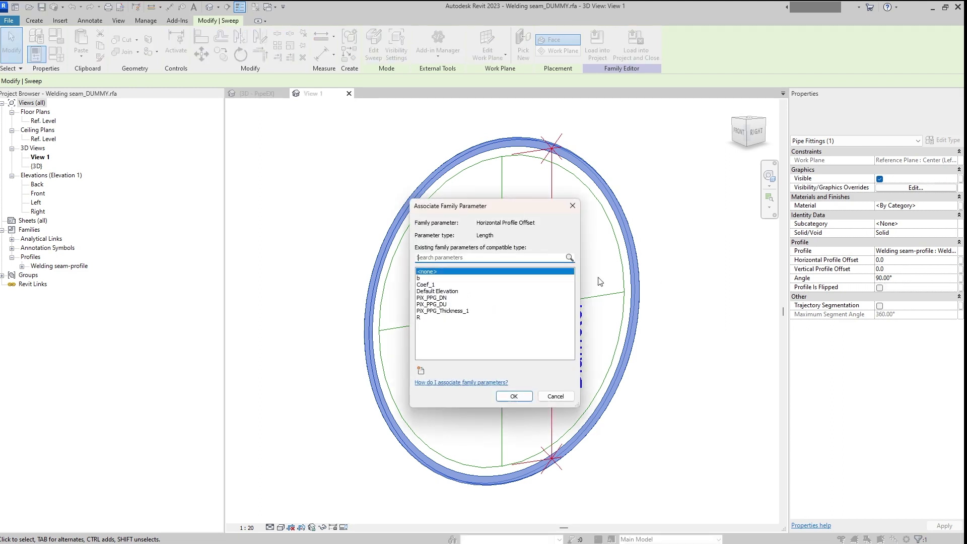
type("T")
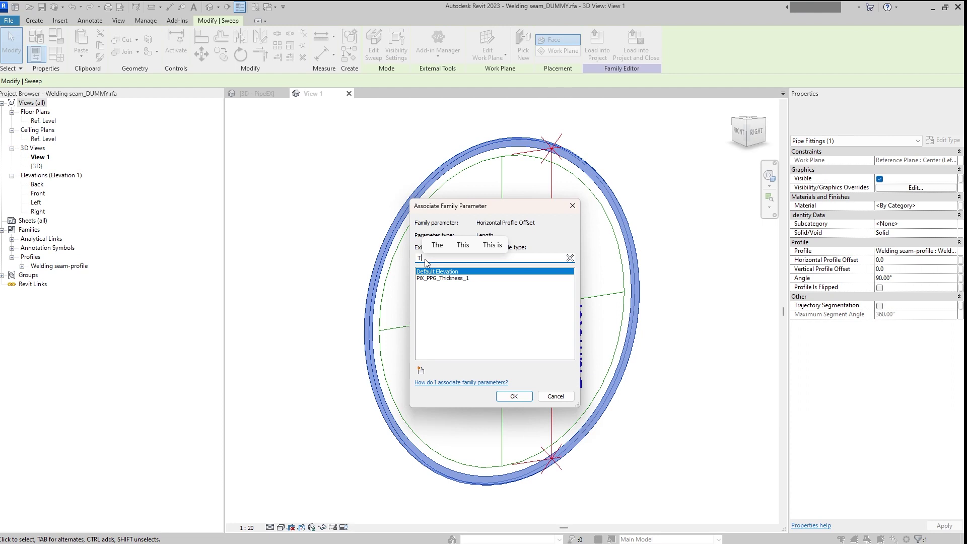
key("BackSpace")
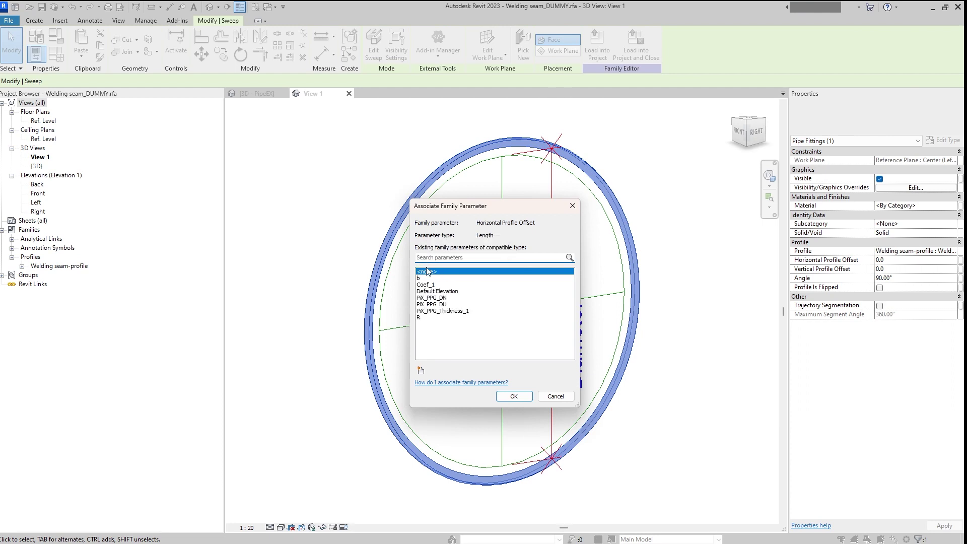
left_click(421, 371)
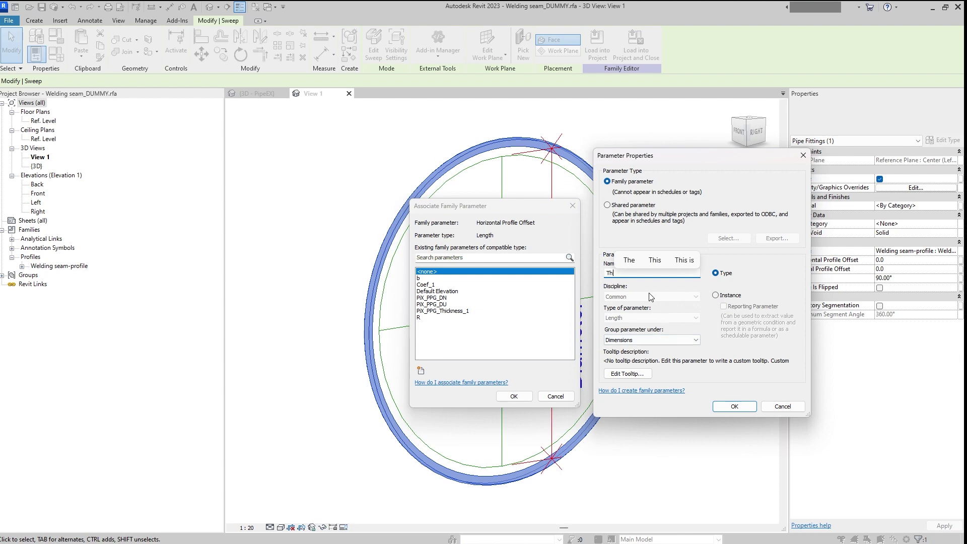
type("1")
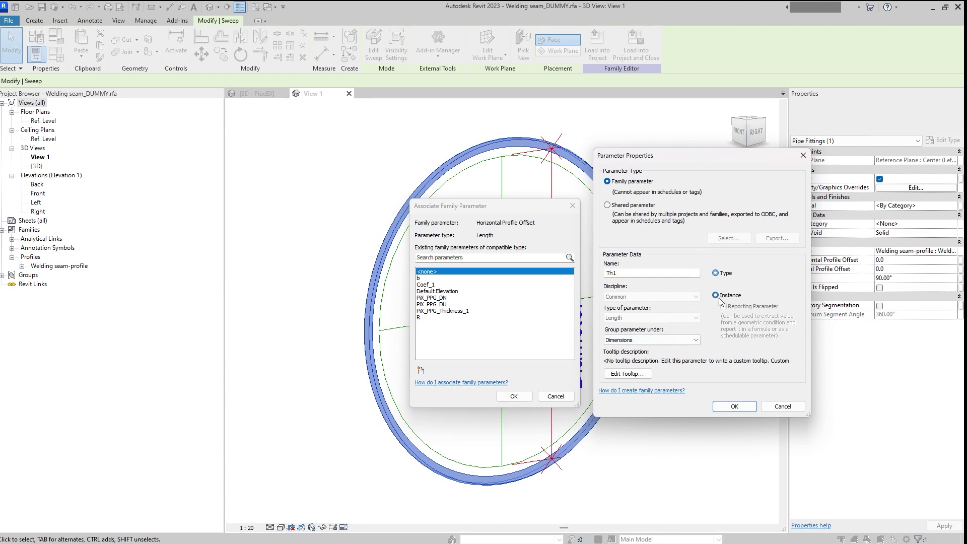
left_click(735, 406)
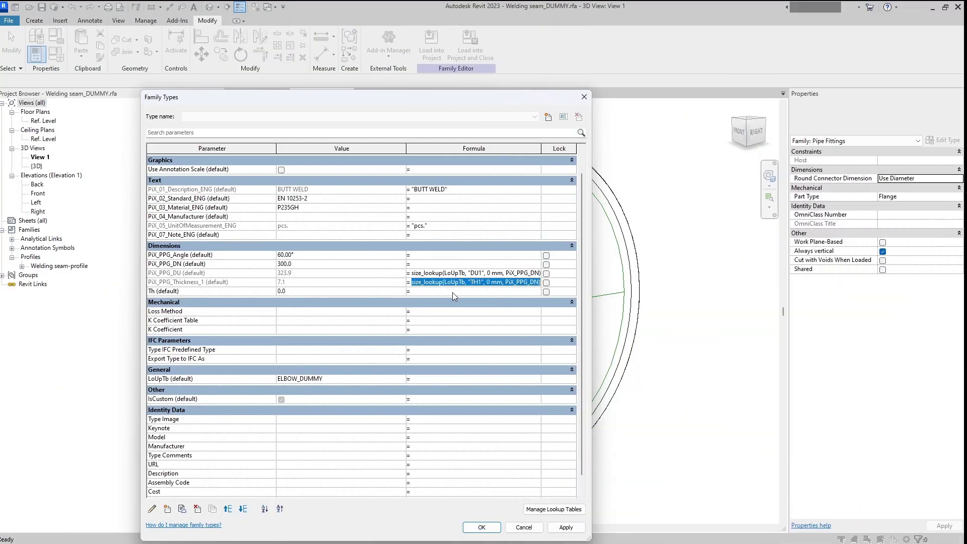
Give the Th parameter the wall thickness lookup formula divided by two: size_lookup(LoUpTb, "TH1", 0 mm, PiX_PPG_DN)/2.
key("ctrl+c")
left_click(454, 292)
key("ctrl+v")
type("/2")
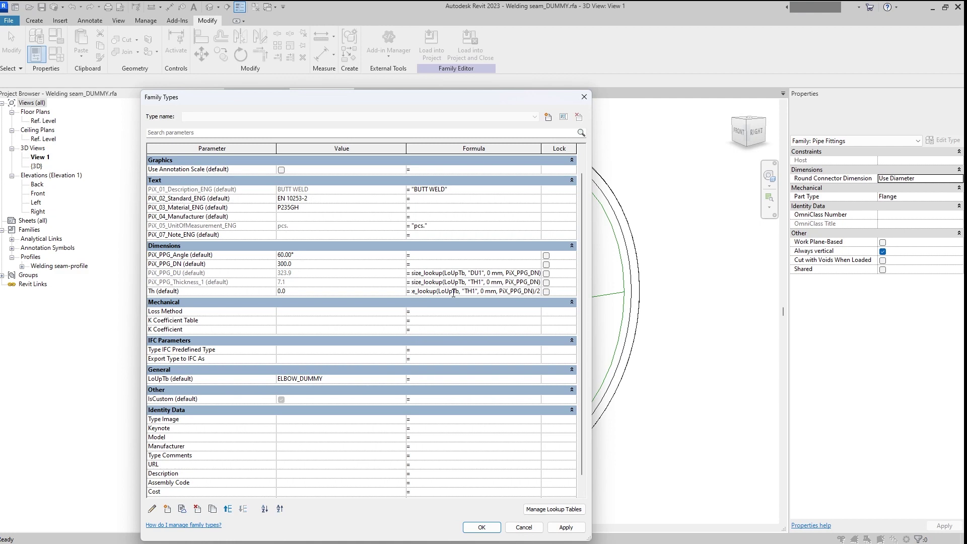
left_click(563, 527)
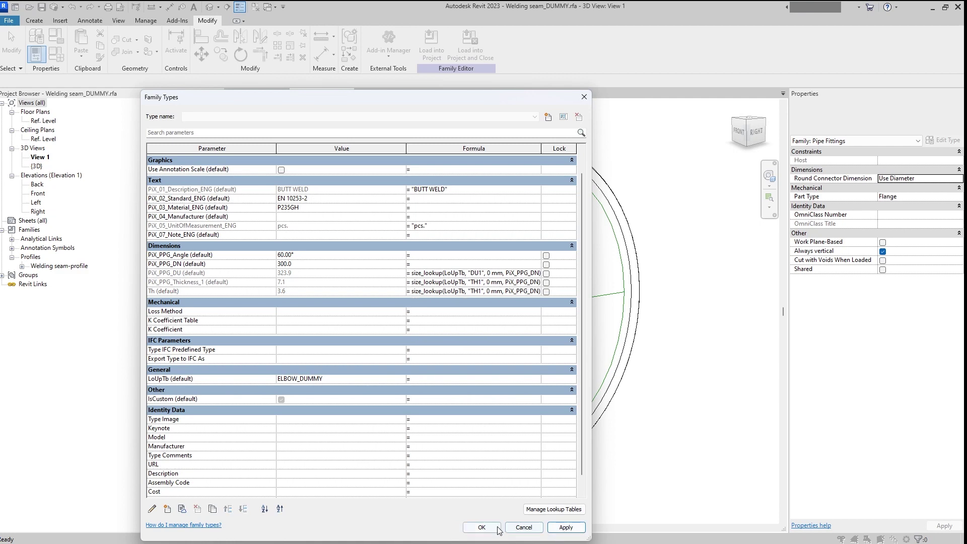
left_click(482, 528)
Associate the ring sweep's Horizontal Profile Offset with the Th parameter and check the sweep's position in the 3D view.
left_click(501, 201)
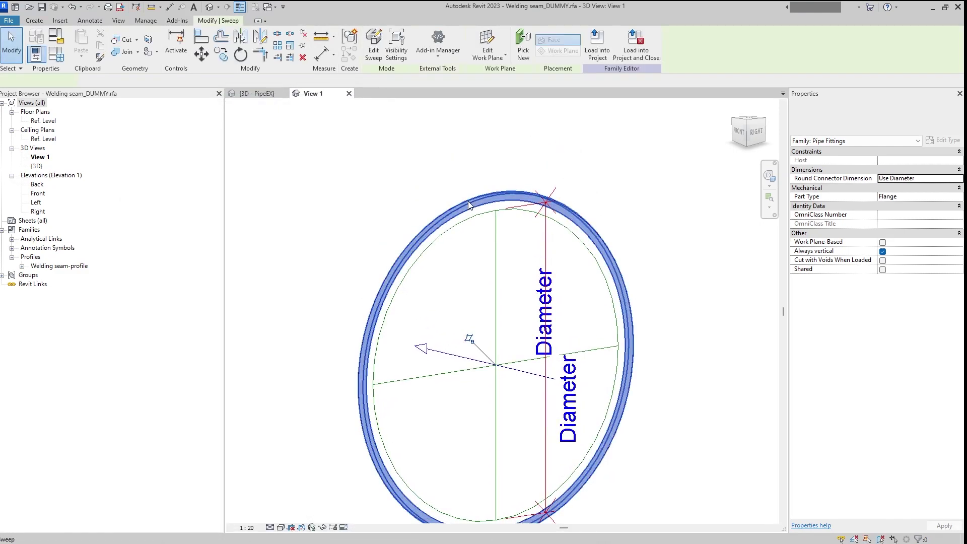
left_click(961, 260)
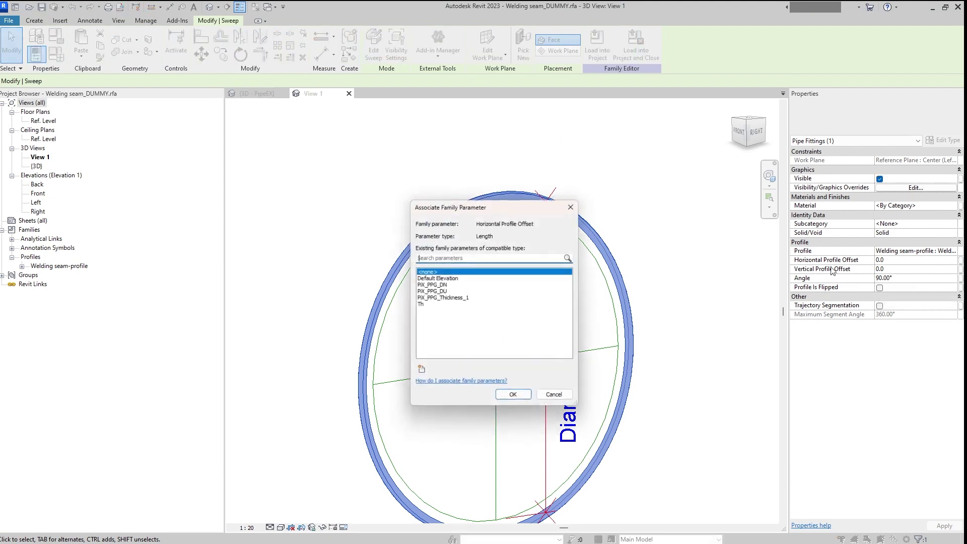
left_click(423, 305)
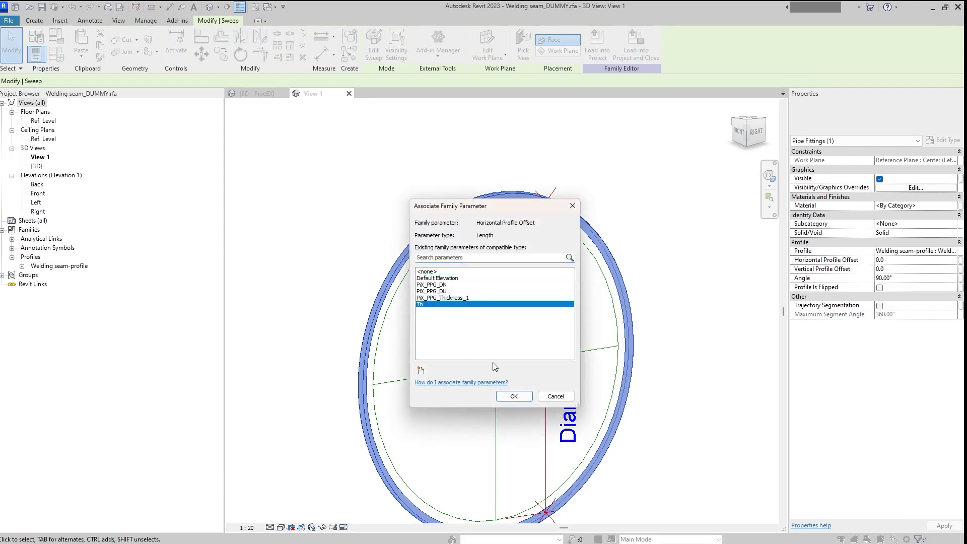
left_click(513, 397)
left_click(364, 180)
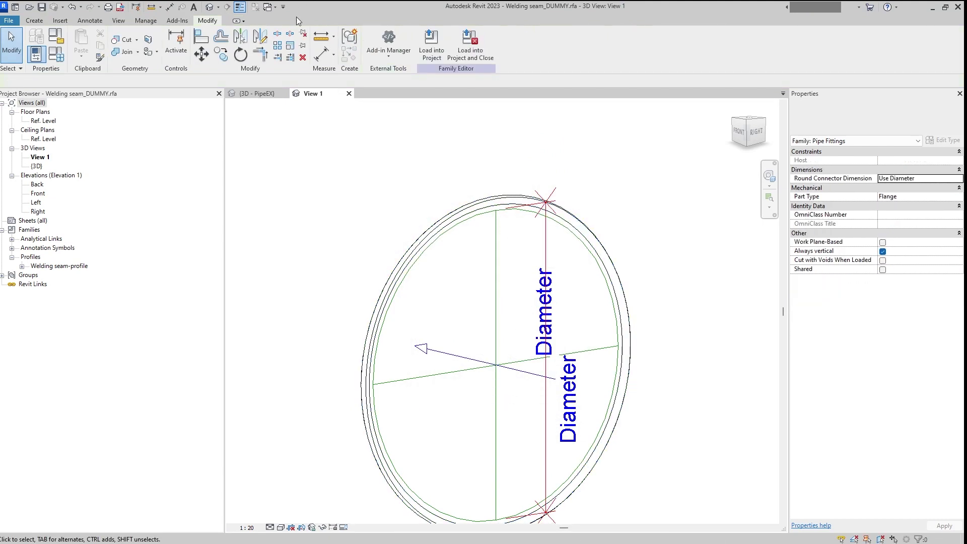
left_click(447, 209)
scroll(450, 211, "up", 3)
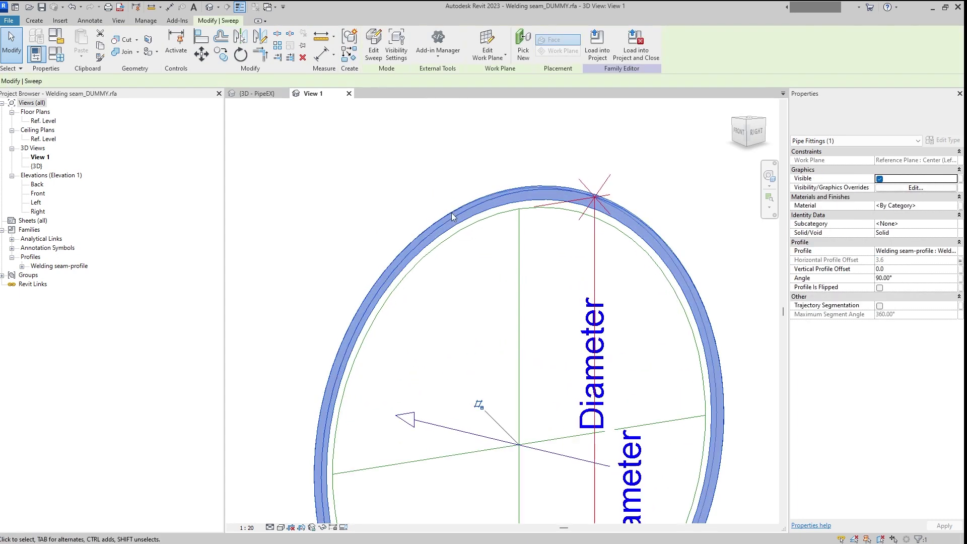
middle_click_drag(446, 242, 422, 211, "shift")
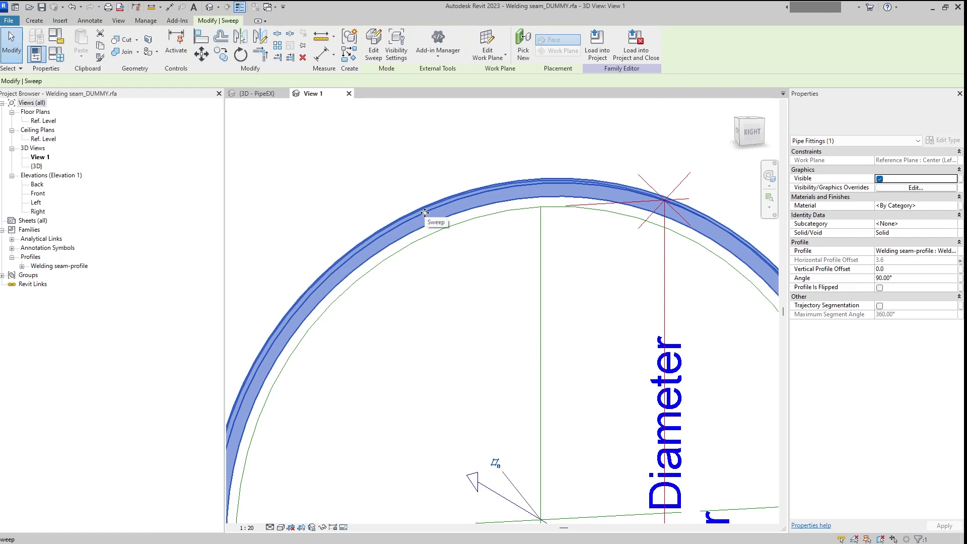
scroll(425, 213, "down", 5)
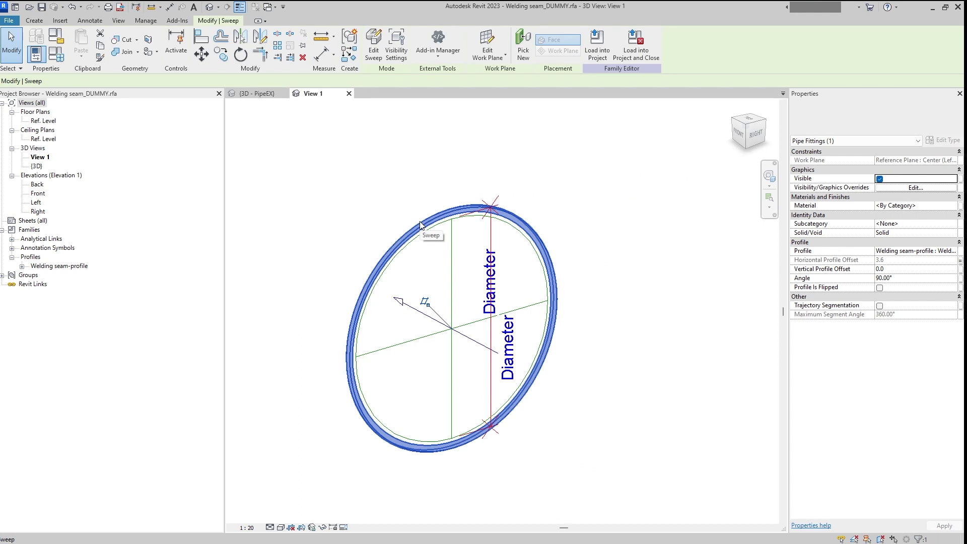
left_click(311, 165)
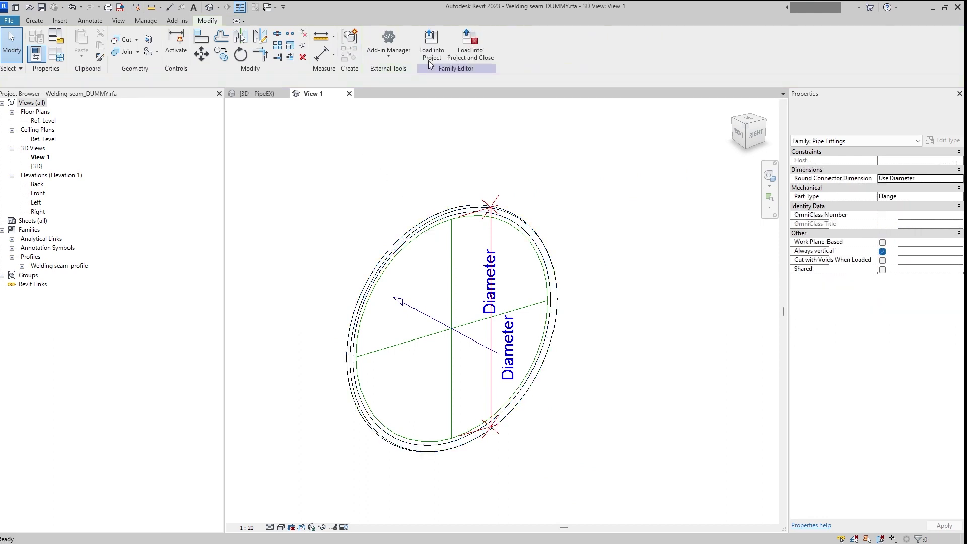
Save the family over Welding seam_DUMMY.rfa and reload it into the project, closing it and overwriting the existing version and its parameter values.
left_click(488, 57)
left_click(464, 285)
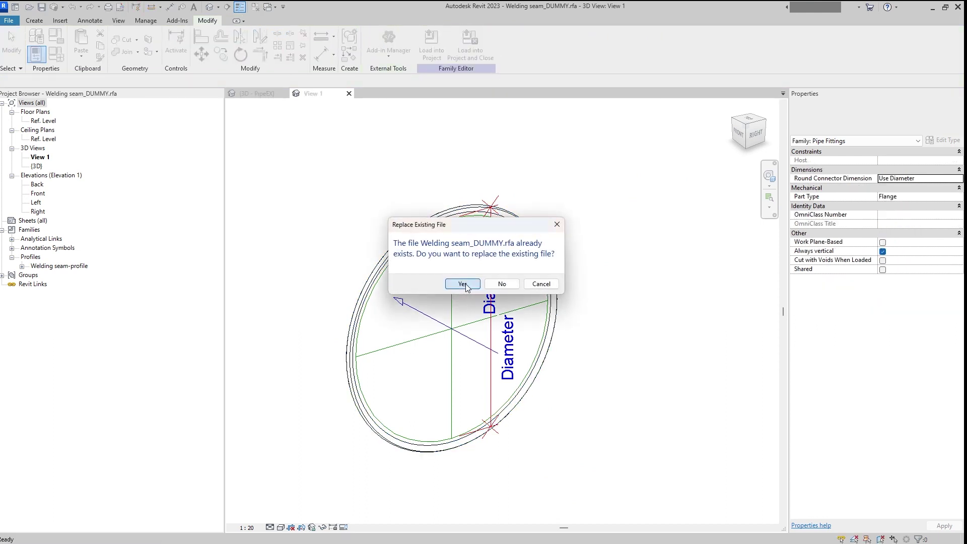
left_click(464, 285)
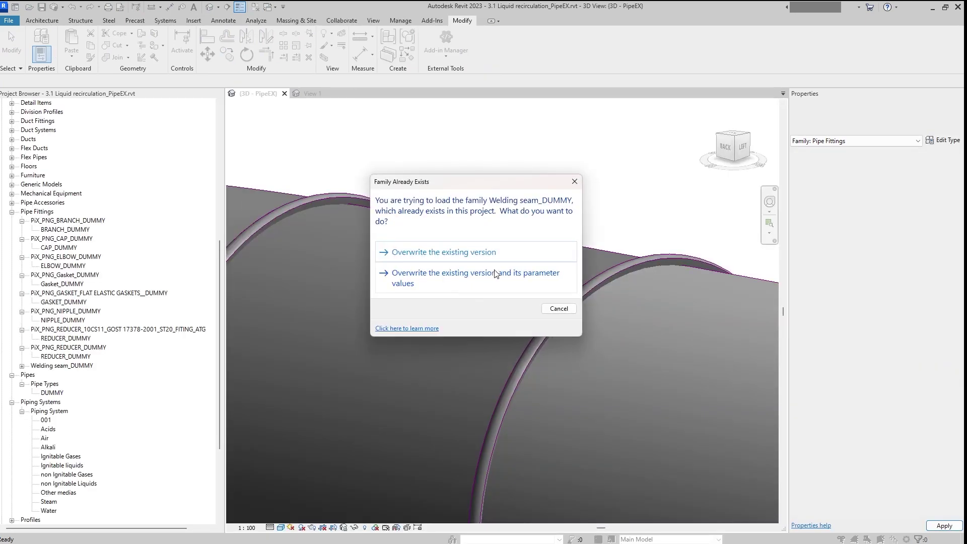
left_click(460, 283)
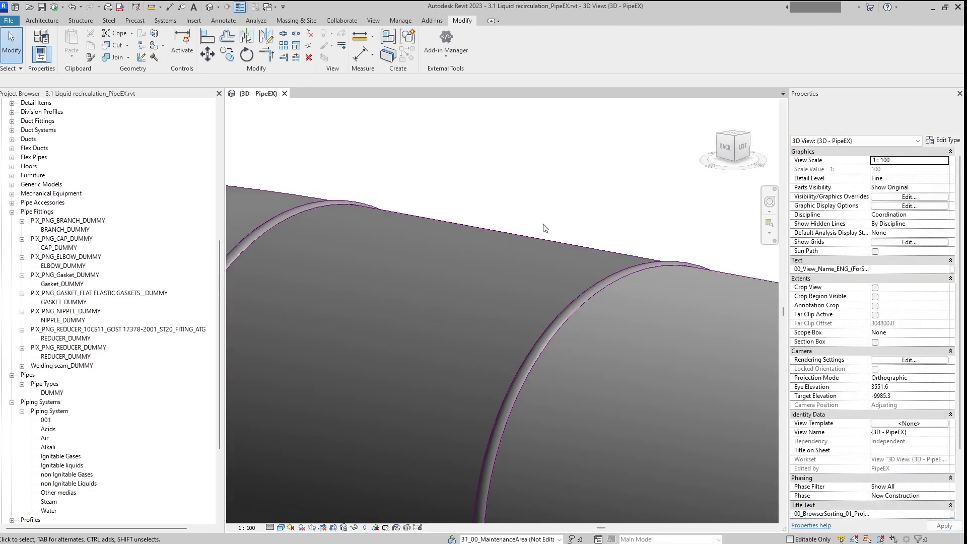
Examine the reloaded welding seams on the elbows, the tee and the adjoining pipes from different angles.
scroll(559, 230, "down", 2)
middle_click_drag(521, 236, 540, 311)
scroll(411, 355, "down", 4)
scroll(484, 330, "down", 2)
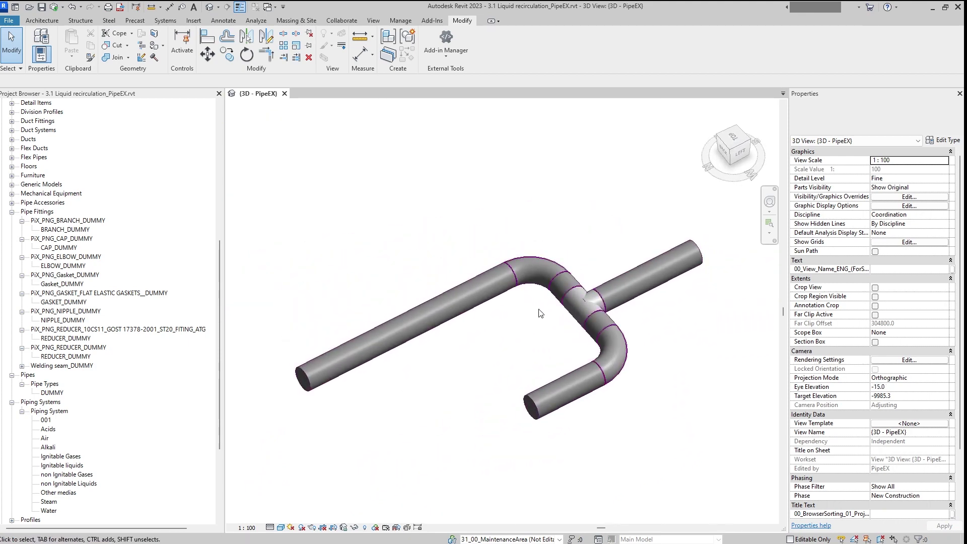
scroll(546, 271, "up", 3)
middle_click_drag(547, 272, 538, 322, "shift")
scroll(579, 354, "down", 2)
middle_click_drag(575, 356, 444, 363, "shift")
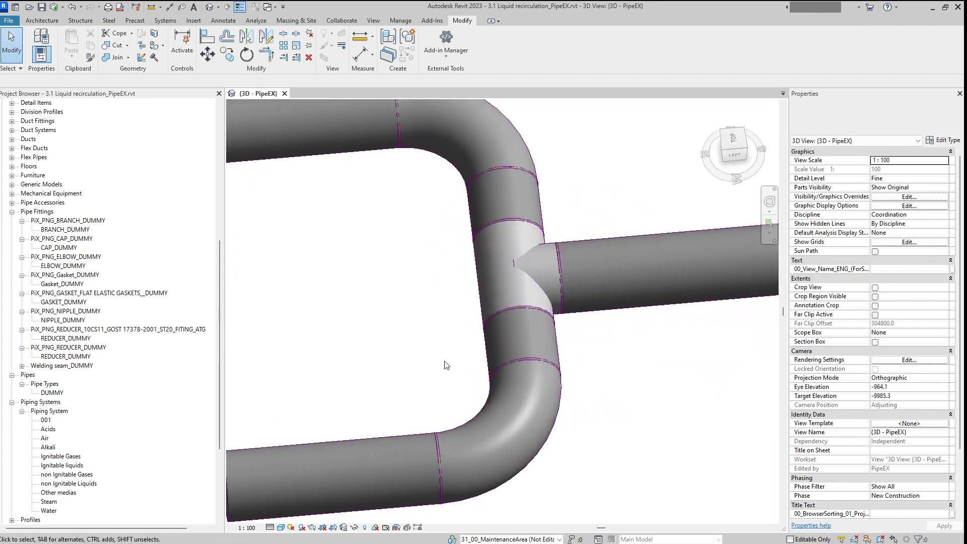